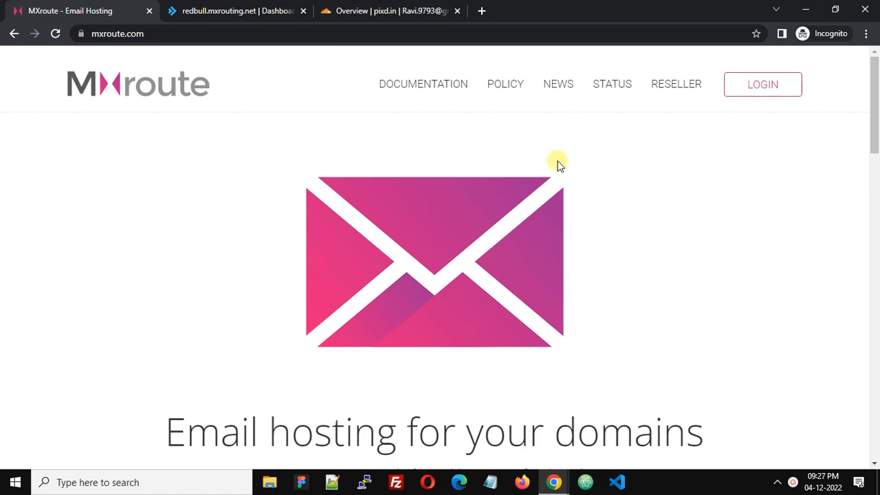
# Step: Open DirectAdmin's Domain Setup page listing the domains pixd.in and proton.zunhost.com
pyautogui.moveTo(873, 133); pyautogui.dragTo(868, 362)
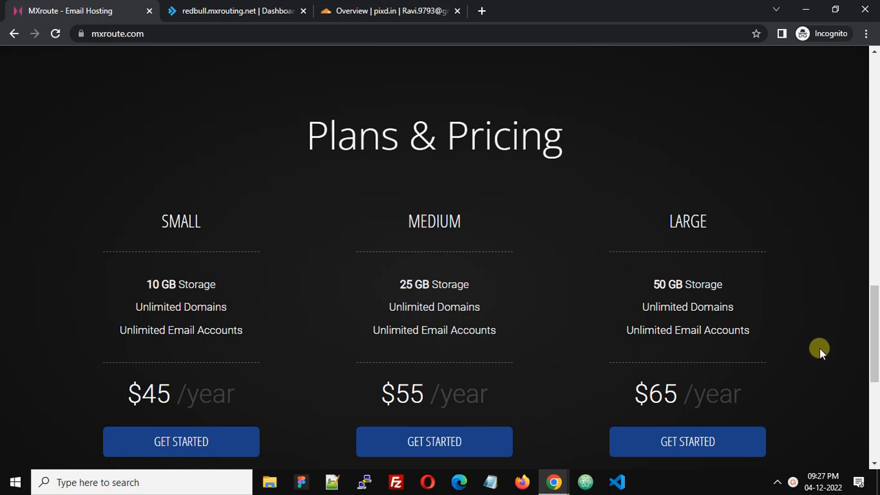
pyautogui.moveTo(875, 366); pyautogui.dragTo(874, 117)
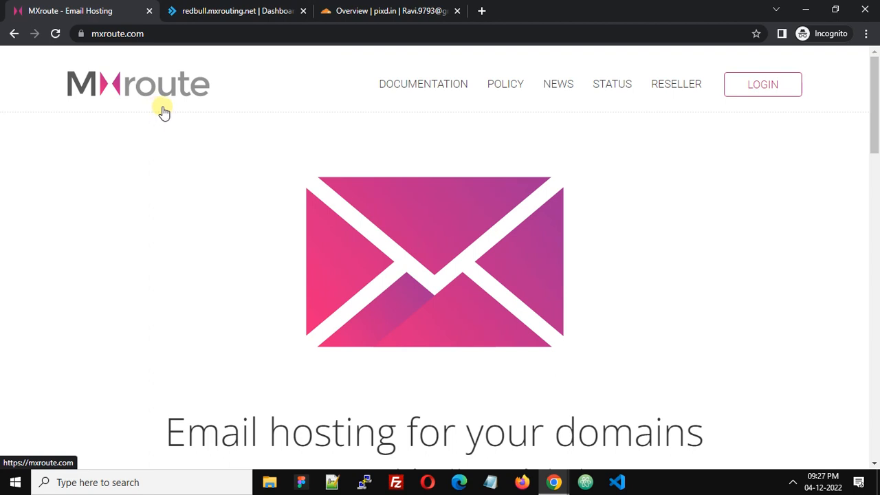
pyautogui.click(236, 13)
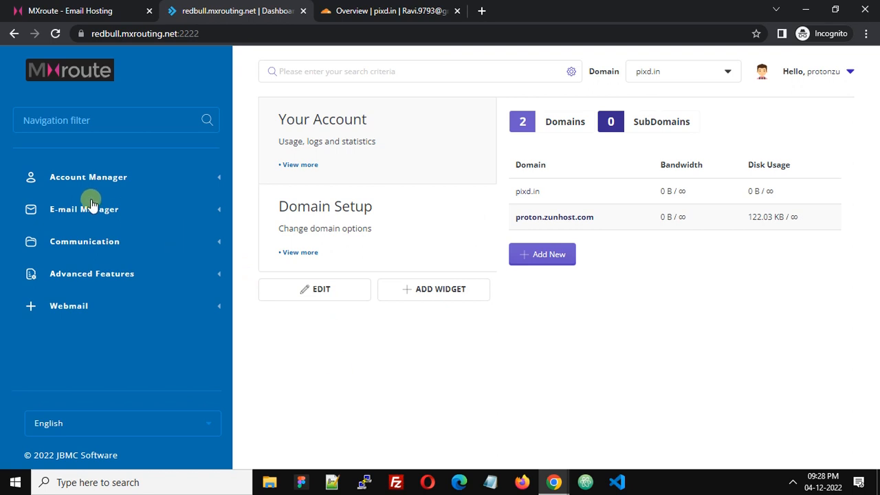
pyautogui.click(213, 178)
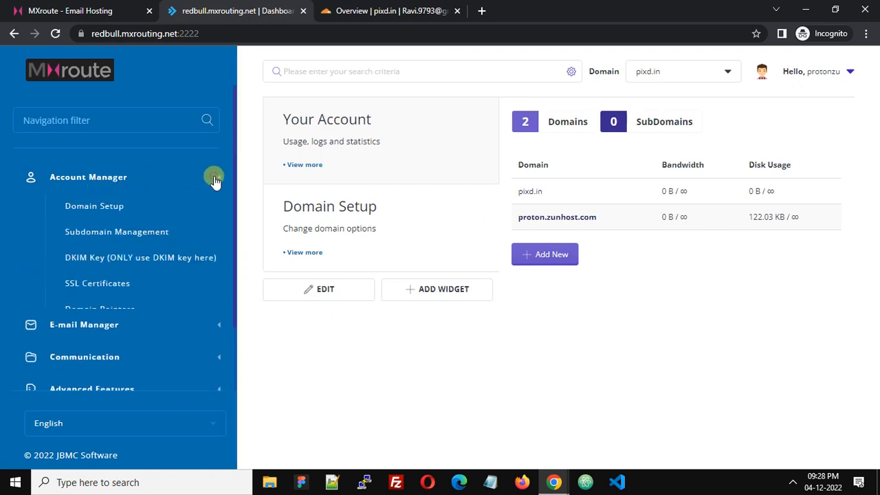
pyautogui.click(95, 210)
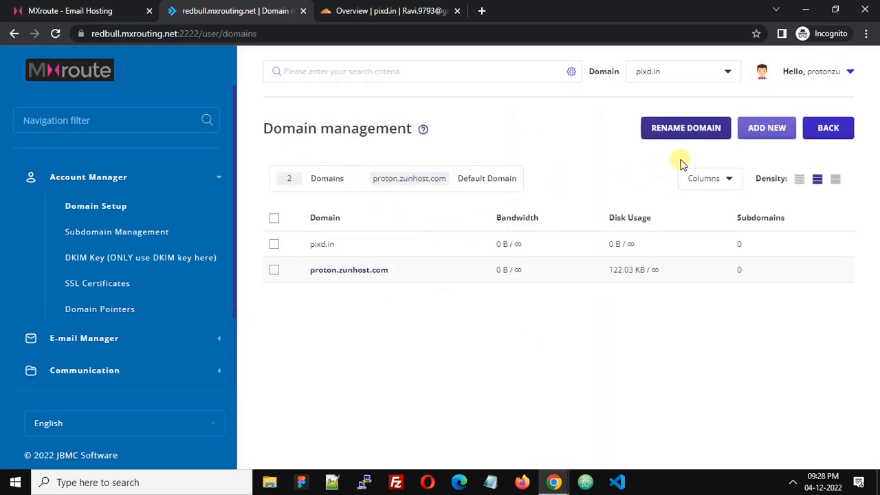
pyautogui.click(768, 135)
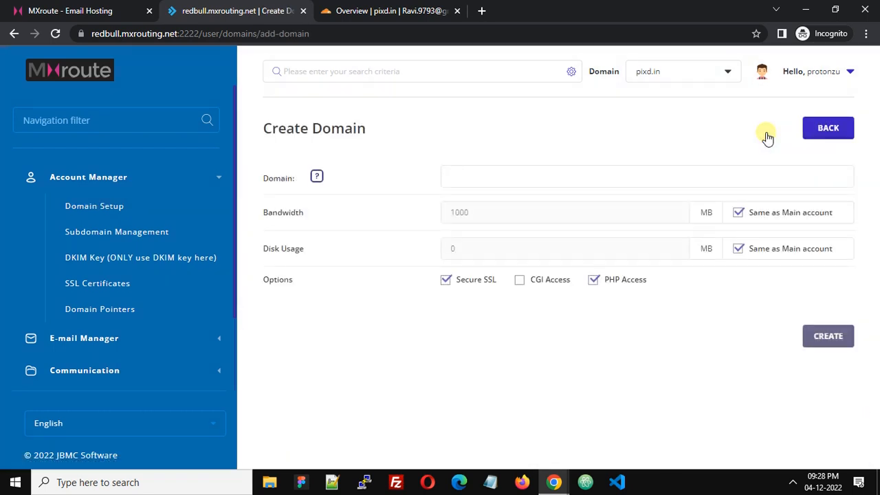
pyautogui.click(474, 174)
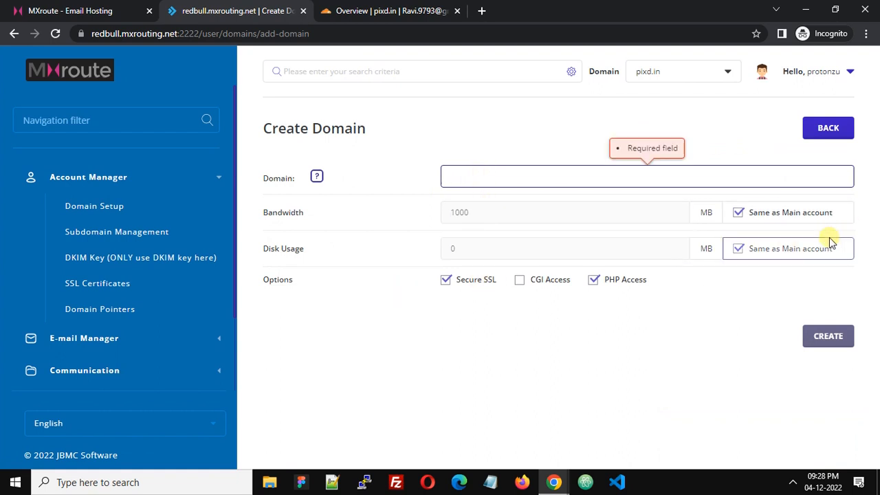
pyautogui.click(814, 127)
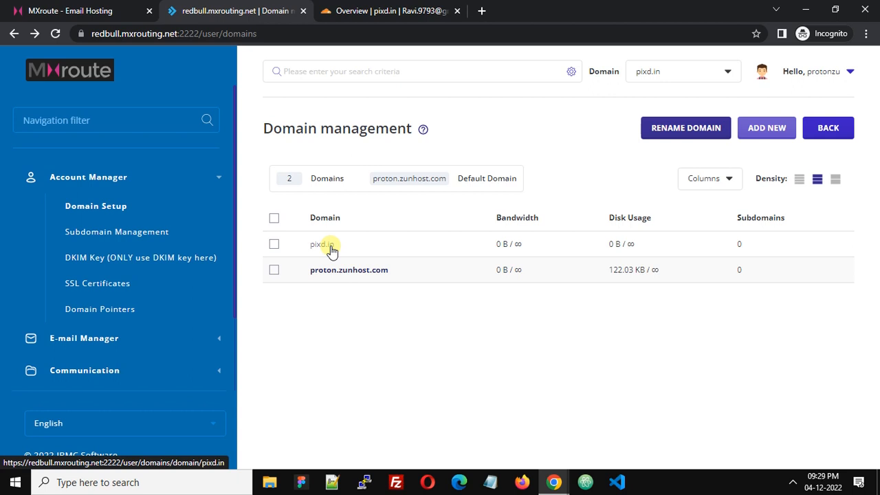
# Step: Scroll through pixd.in's MXroute DNS records, then bring up Cloudflare's pixd.in overview
pyautogui.click(81, 260)
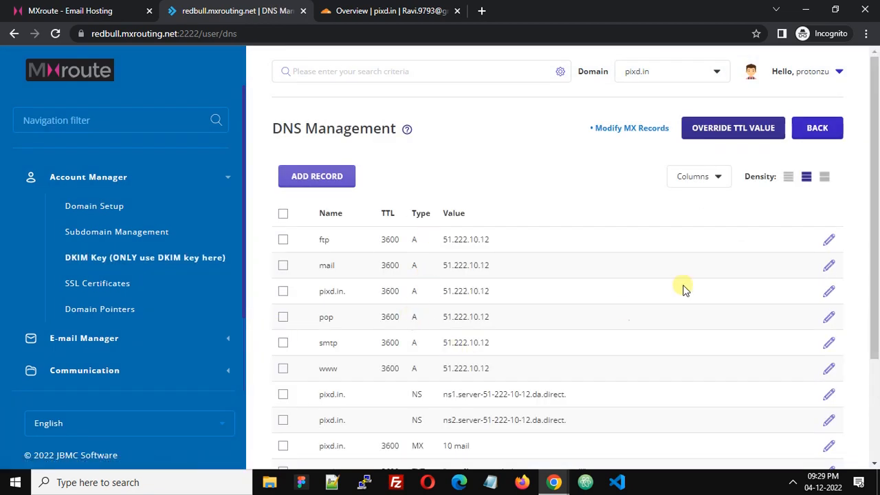
pyautogui.scroll(-1, 870, 199)
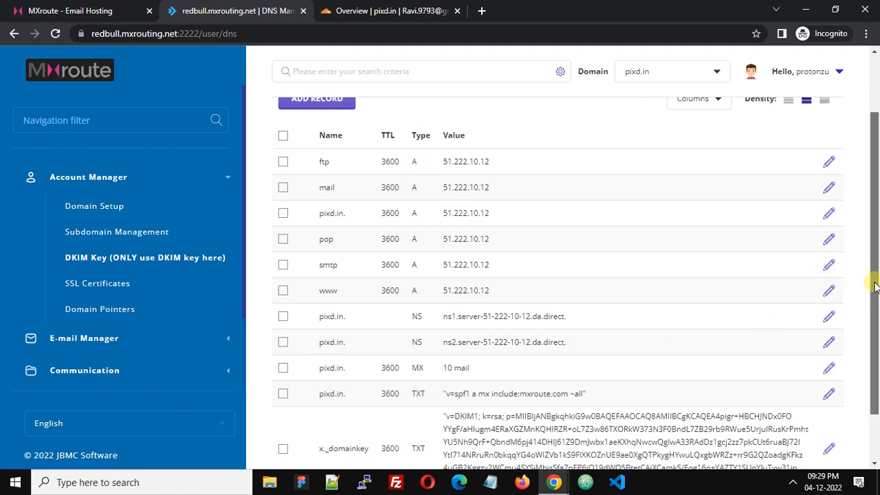
pyautogui.moveTo(874, 282)
pyautogui.mouseDown()
pyautogui.moveTo(877, 333)
pyautogui.moveTo(872, 275)
pyautogui.mouseUp()
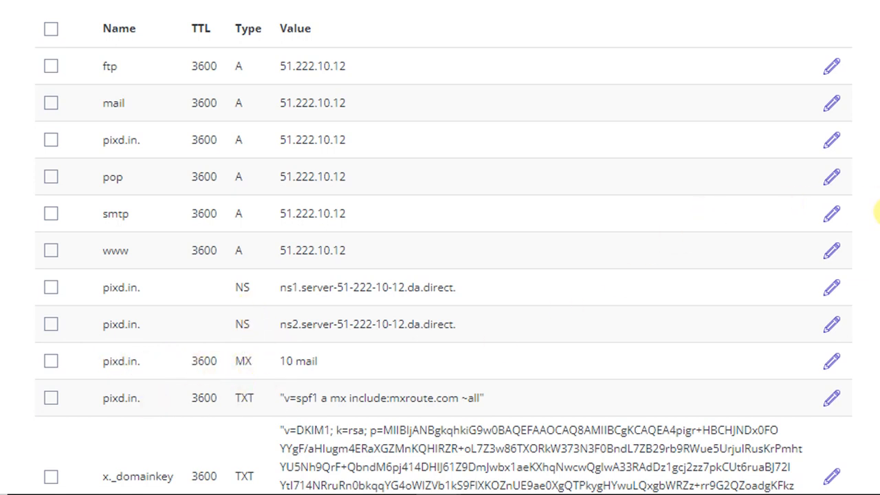
pyautogui.scroll(-3, 874, 206)
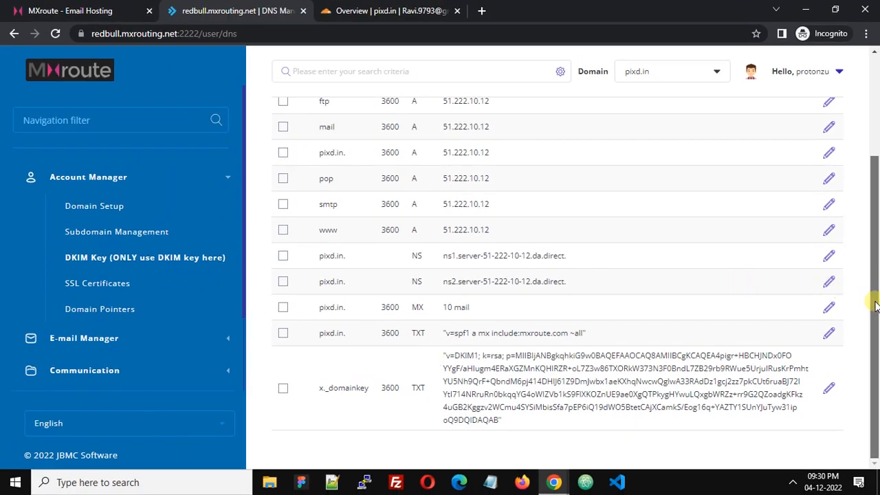
pyautogui.moveTo(876, 305); pyautogui.dragTo(871, 193)
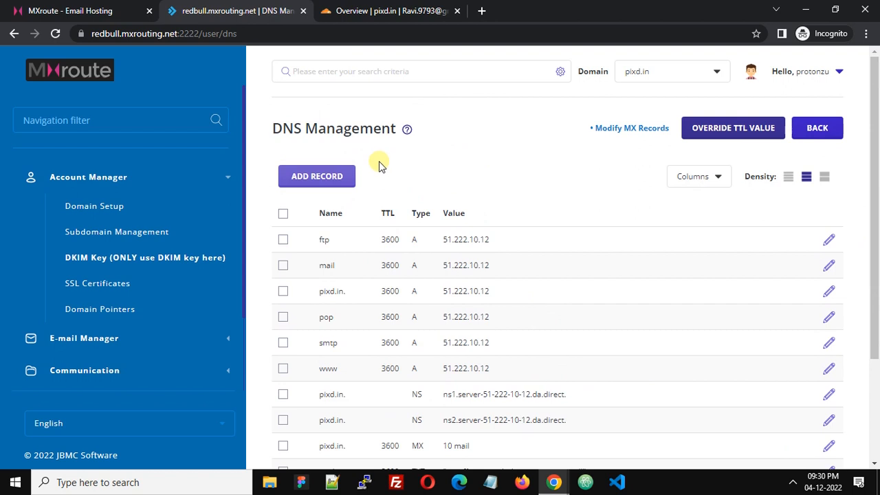
pyautogui.click(395, 13)
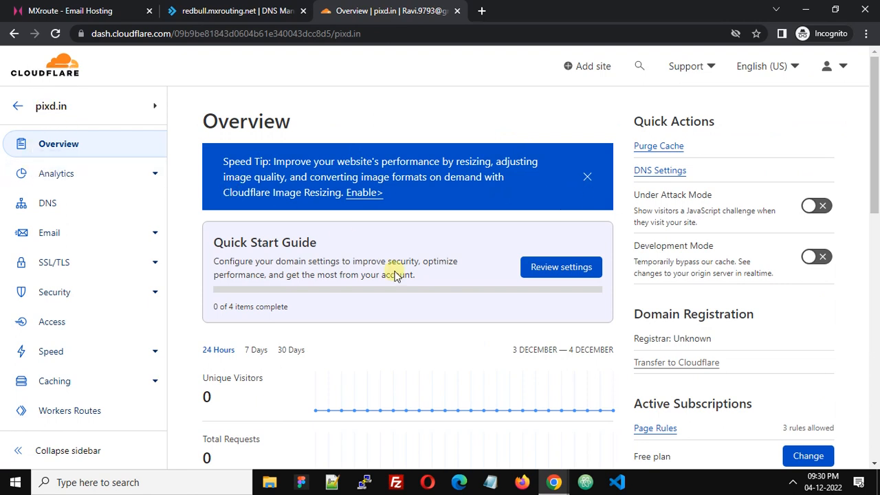
# Step: Show Cloudflare's pixd.in DNS page with its six A records and www CNAME
pyautogui.click(50, 207)
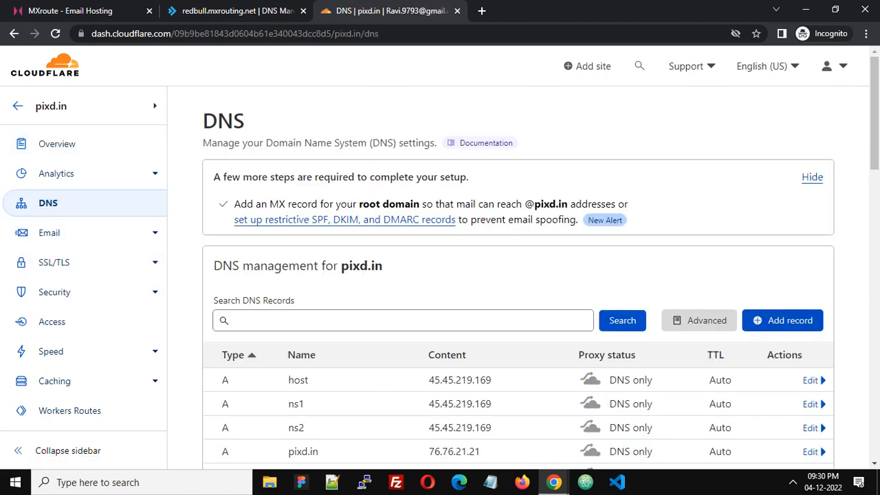
pyautogui.scroll(-3, 868, 172)
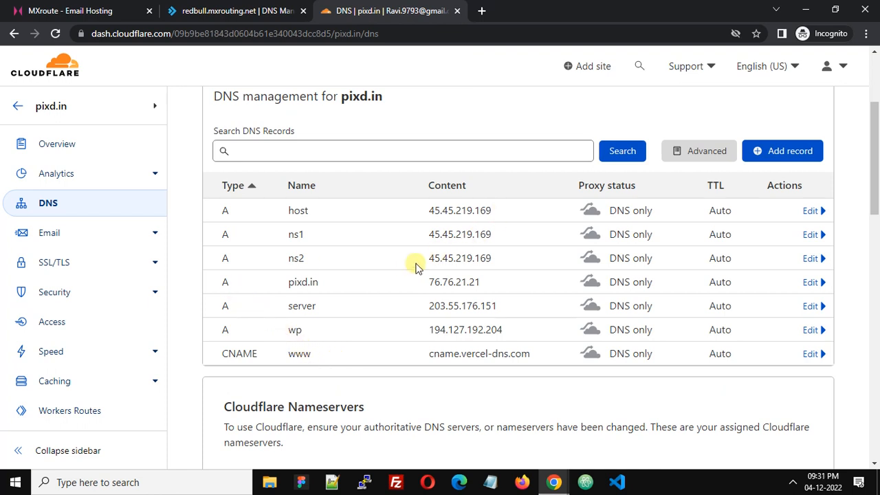
pyautogui.click(86, 10)
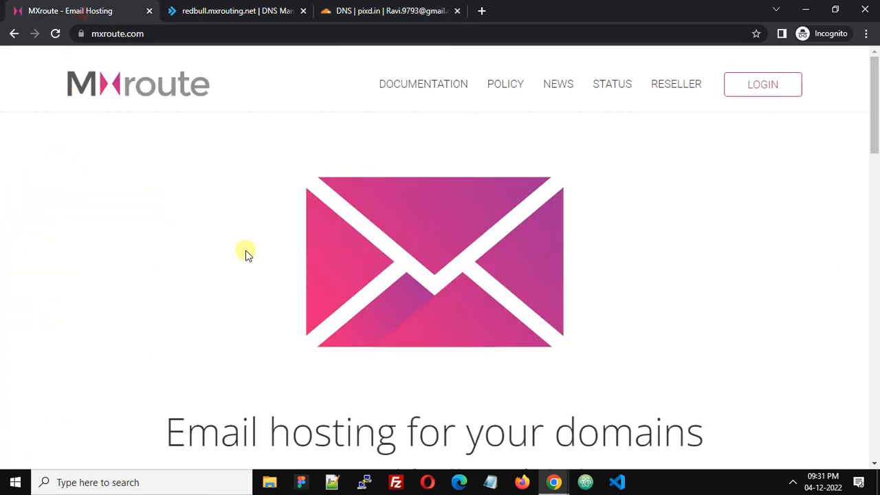
pyautogui.click(375, 10)
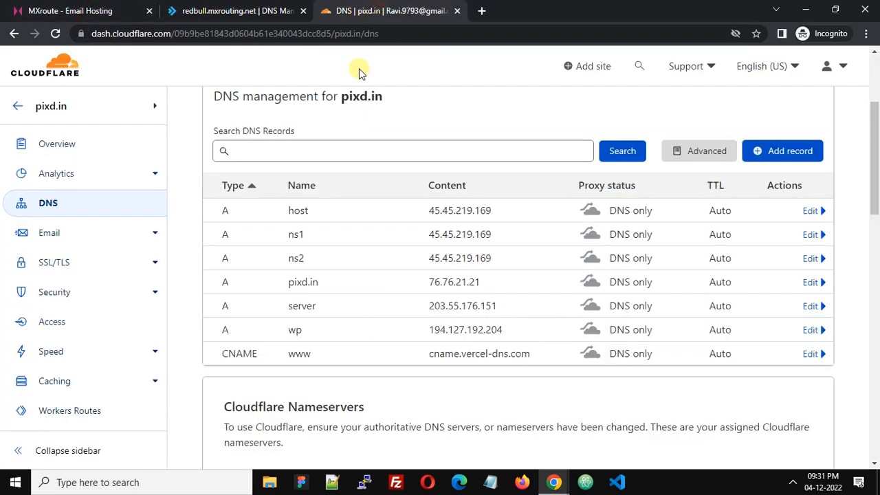
# Step: Copy the mail A record IP 51.222.10.12 from MXroute's DNS Management page
pyautogui.click(251, 10)
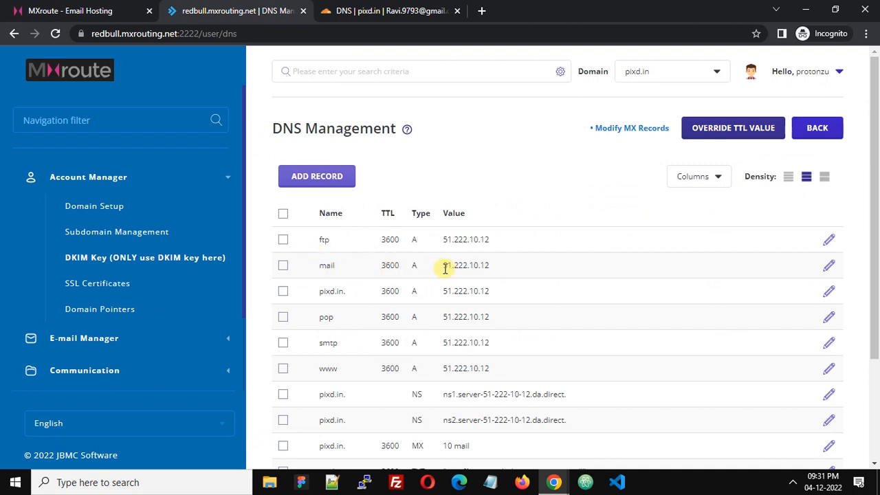
pyautogui.moveTo(445, 268); pyautogui.dragTo(491, 273)
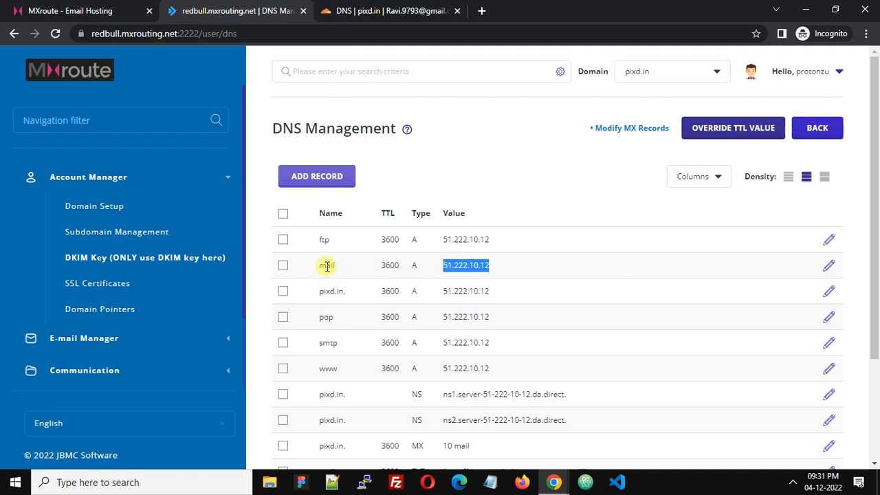
pyautogui.rightClick(468, 266)
pyautogui.click(484, 278)
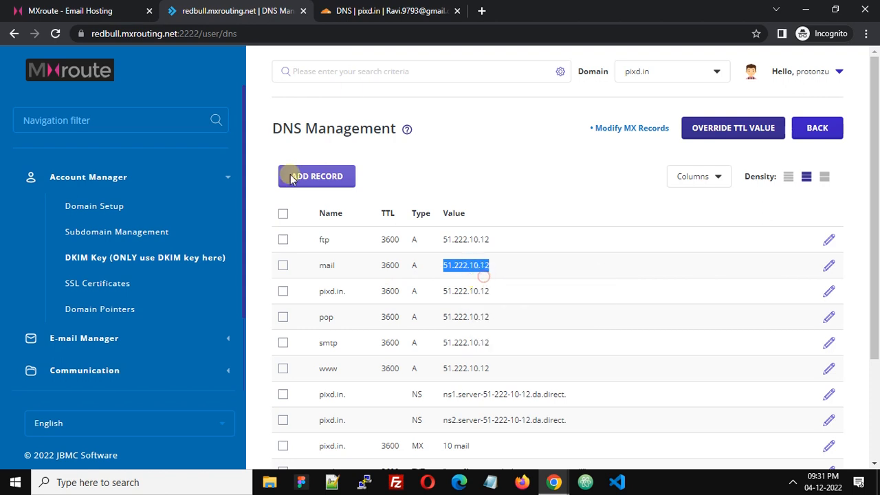
pyautogui.click(344, 10)
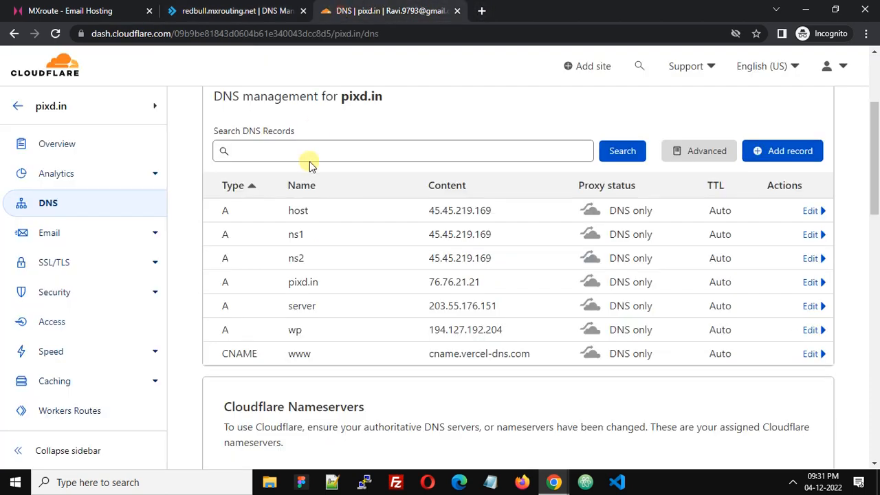
# Step: Add a DNS-only Cloudflare A record named mail pointing to 51.222.10.12
pyautogui.click(793, 155)
pyautogui.scroll(3, 298, 248)
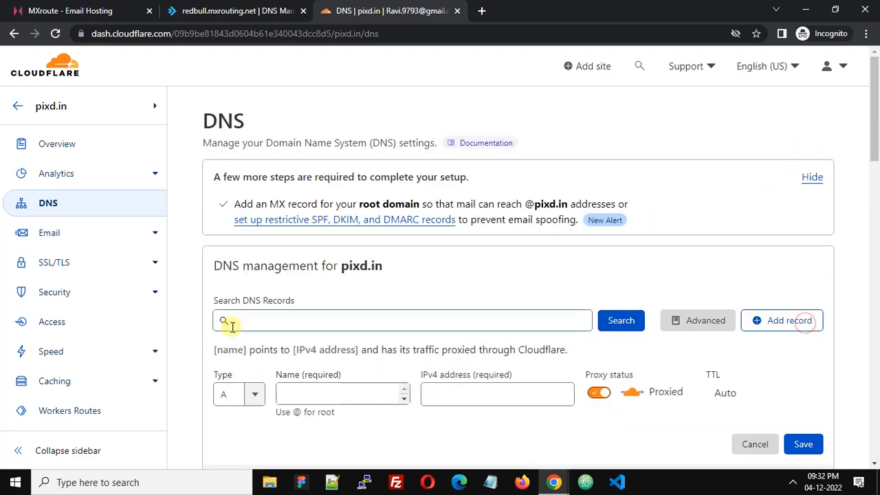
pyautogui.click(248, 402)
pyautogui.click(315, 394)
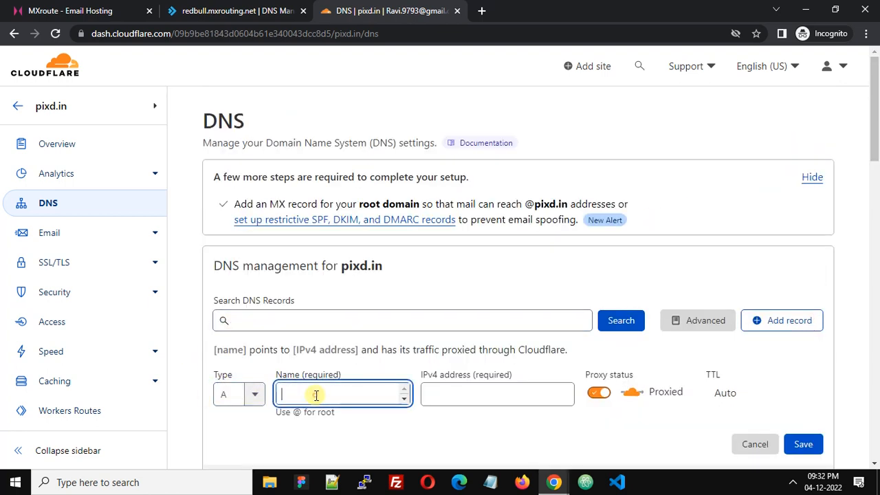
pyautogui.write('mail')
pyautogui.press('Tab')
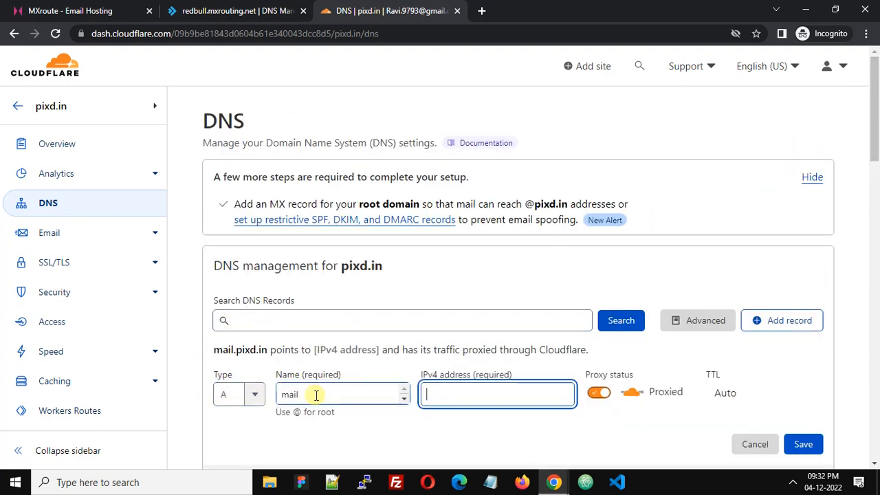
pyautogui.hotkey('ctrl', 'v')
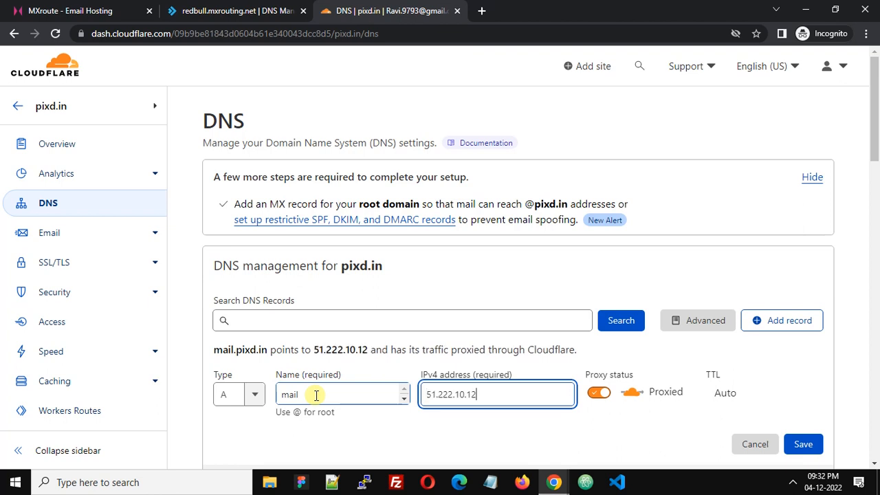
pyautogui.click(598, 396)
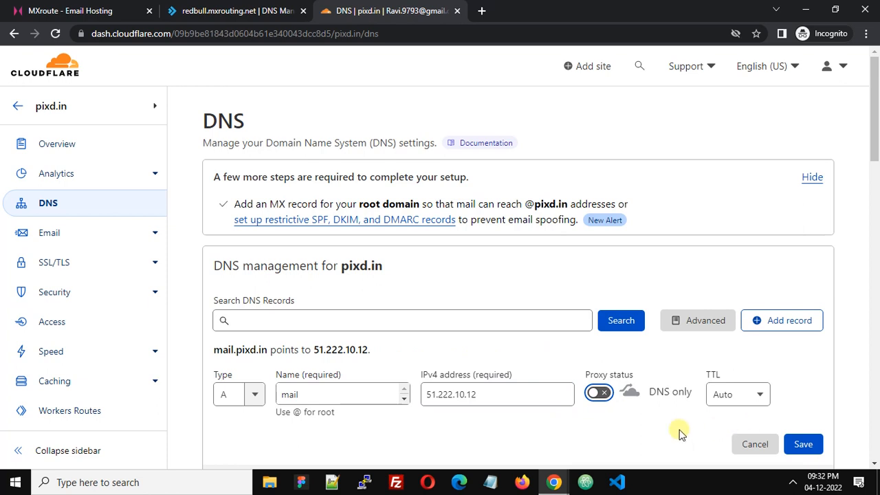
pyautogui.click(806, 444)
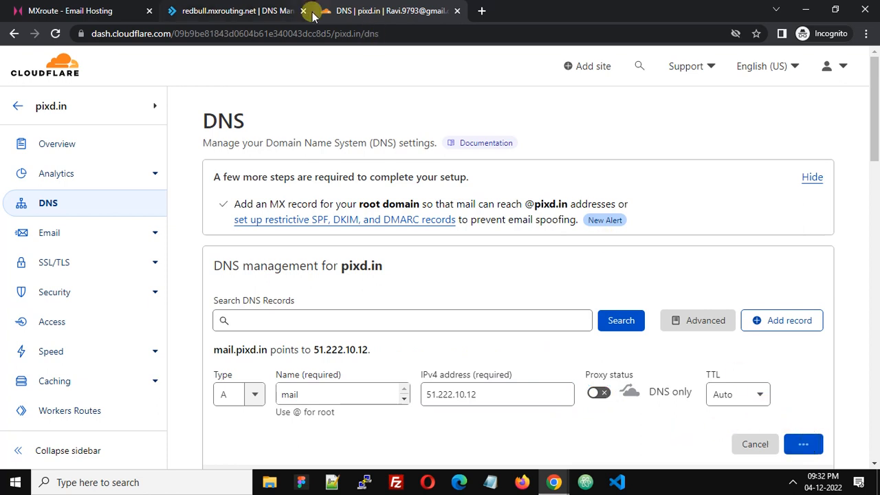
pyautogui.click(229, 11)
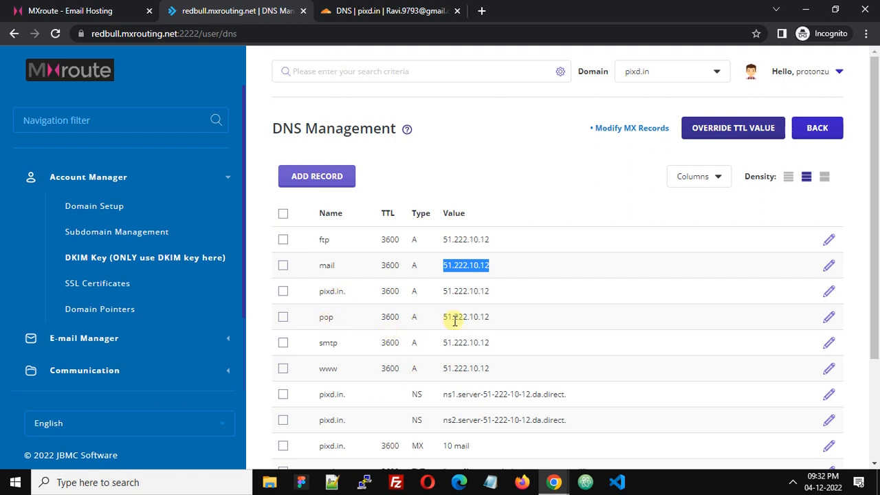
# Step: Add a DNS-only A record named pop pointing to 51.222.10.12
pyautogui.click(379, 11)
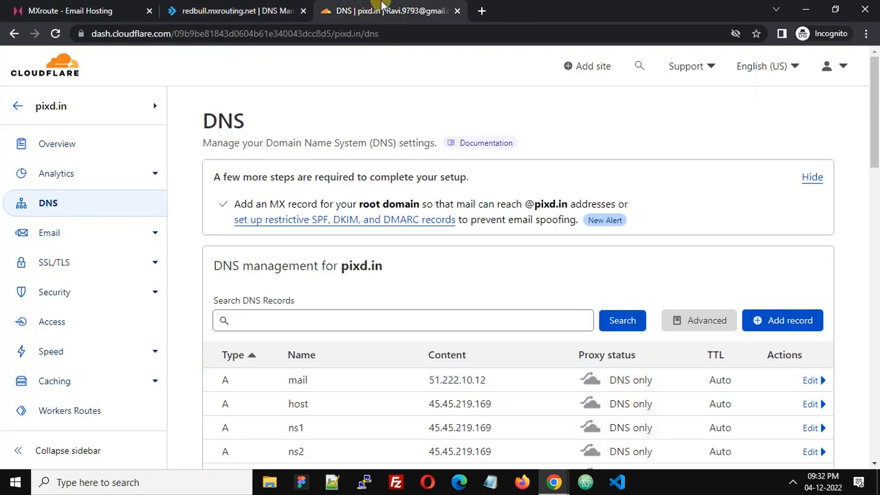
pyautogui.click(777, 321)
pyautogui.click(334, 396)
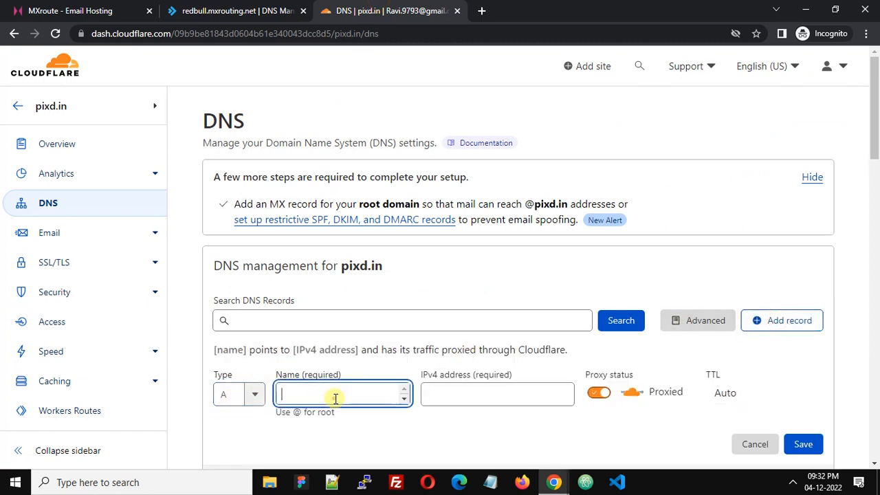
pyautogui.write('pop')
pyautogui.press('Tab')
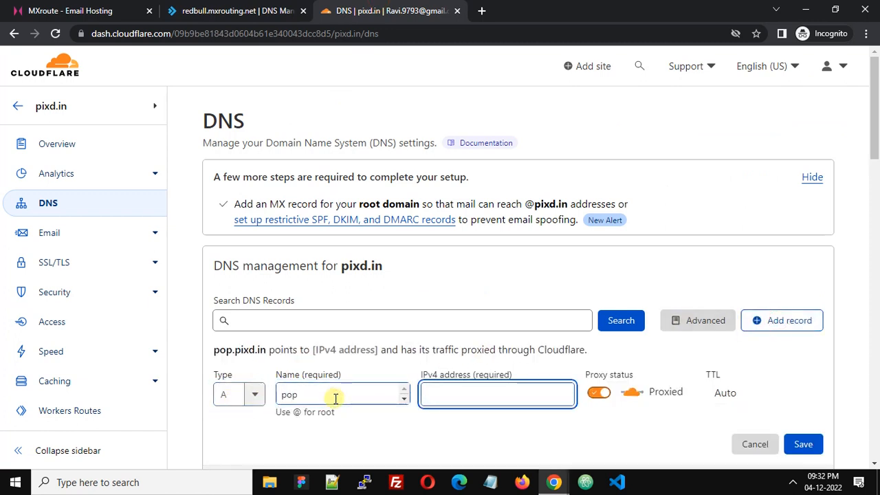
pyautogui.hotkey('ctrl', 'v')
pyautogui.click(598, 393)
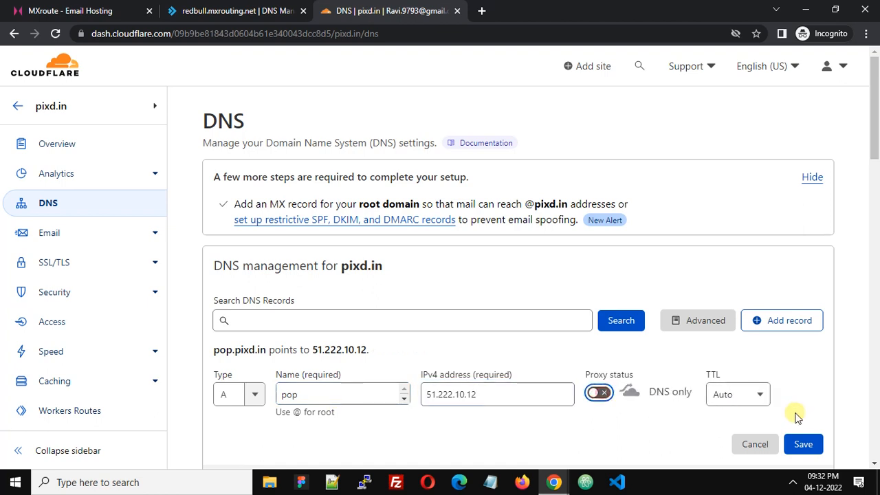
pyautogui.click(802, 443)
pyautogui.click(253, 9)
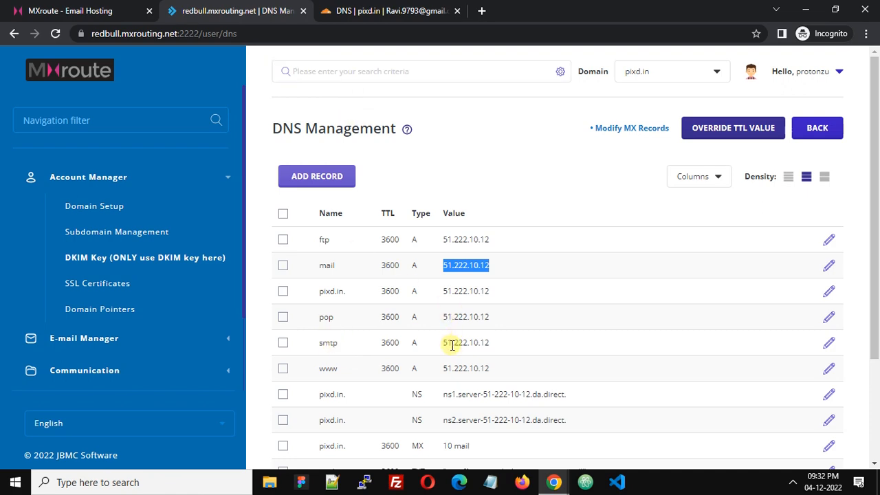
# Step: Add a DNS-only A record named smtp pointing to 51.222.10.12
pyautogui.click(375, 11)
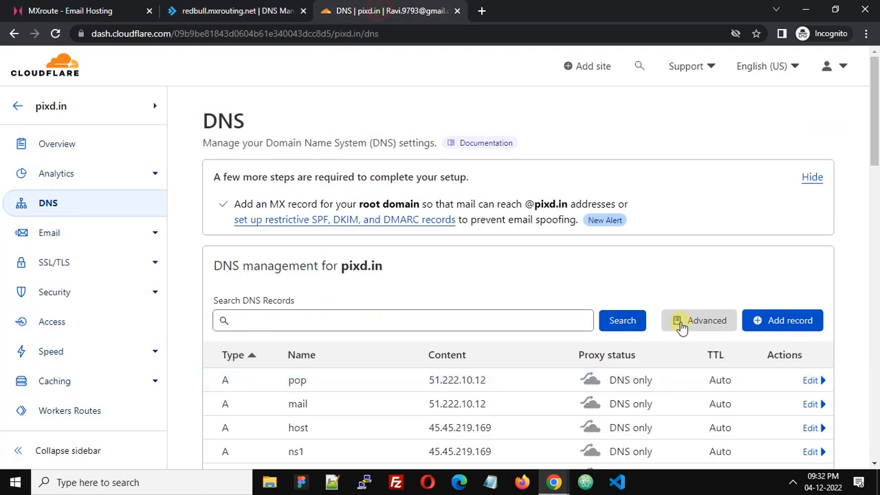
pyautogui.click(791, 321)
pyautogui.click(338, 392)
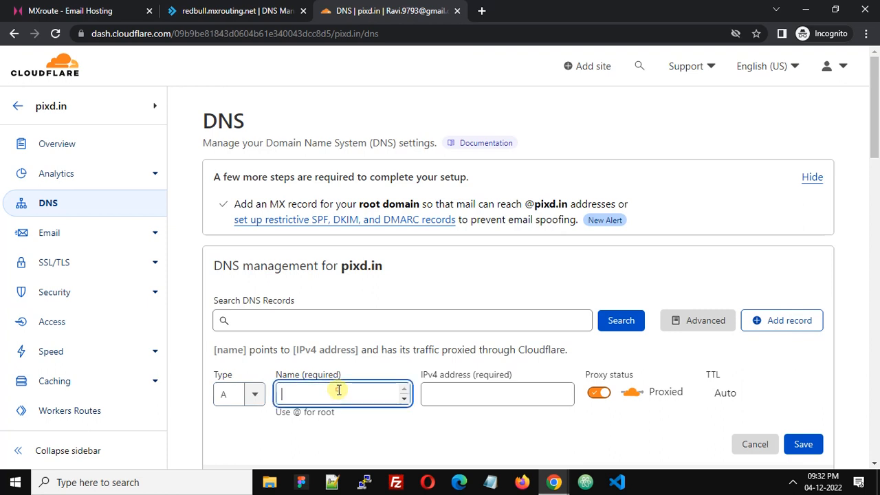
pyautogui.write('smtp')
pyautogui.press('Tab')
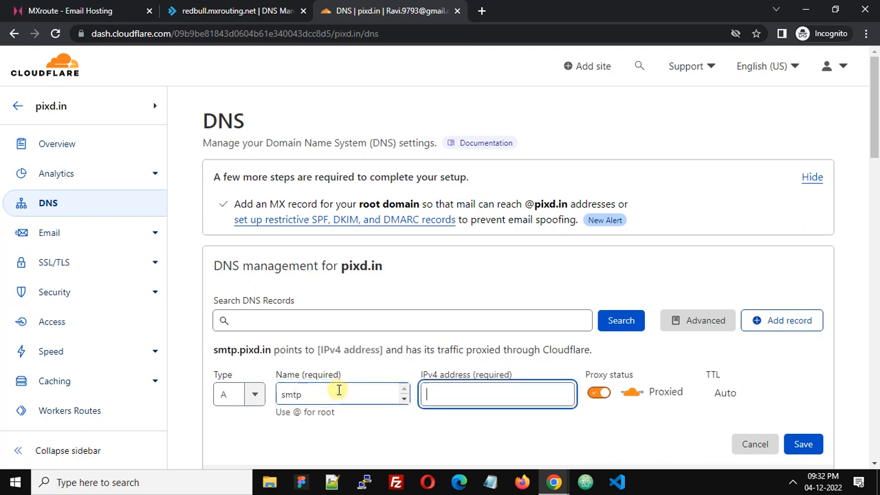
pyautogui.write('51.222.10.12')
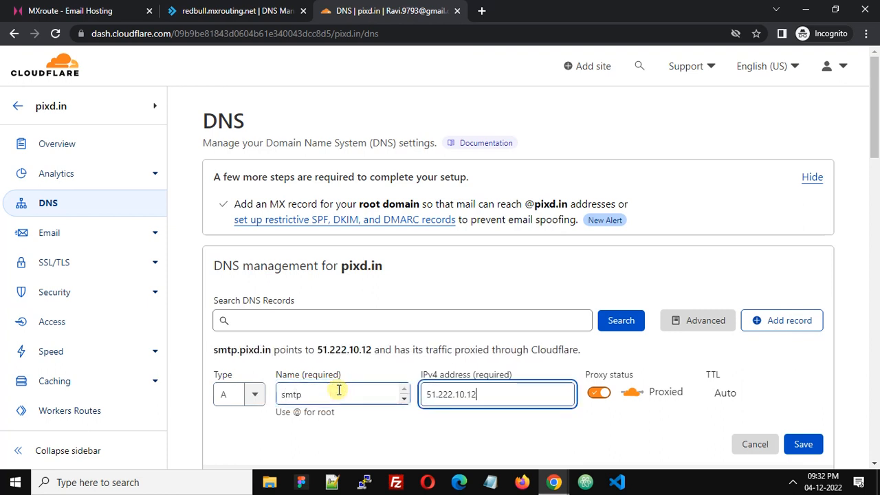
pyautogui.click(598, 392)
pyautogui.click(802, 444)
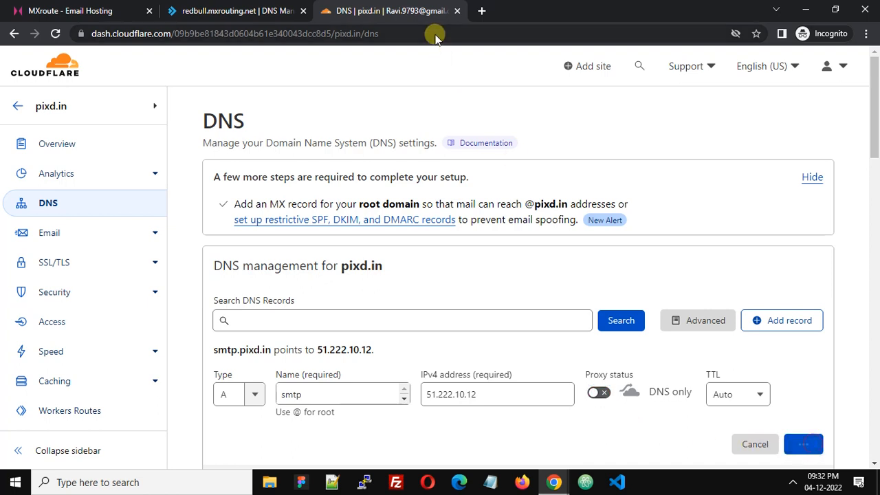
pyautogui.click(246, 4)
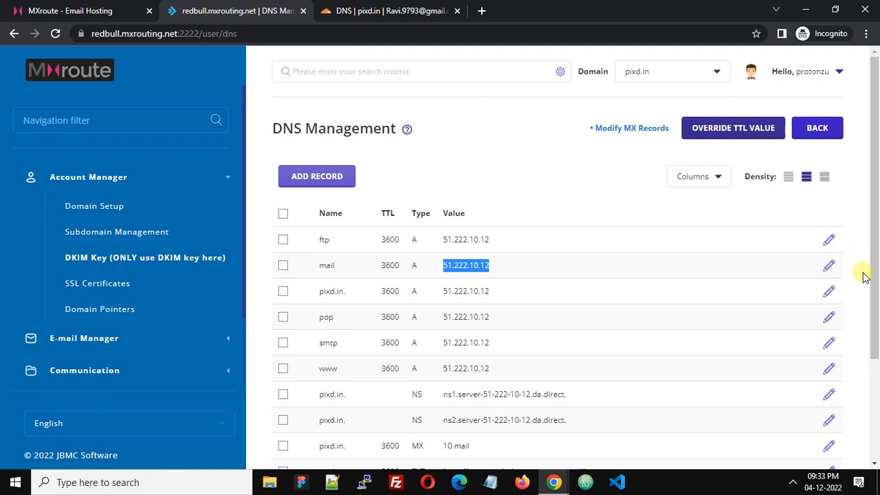
pyautogui.moveTo(872, 278); pyautogui.dragTo(877, 337)
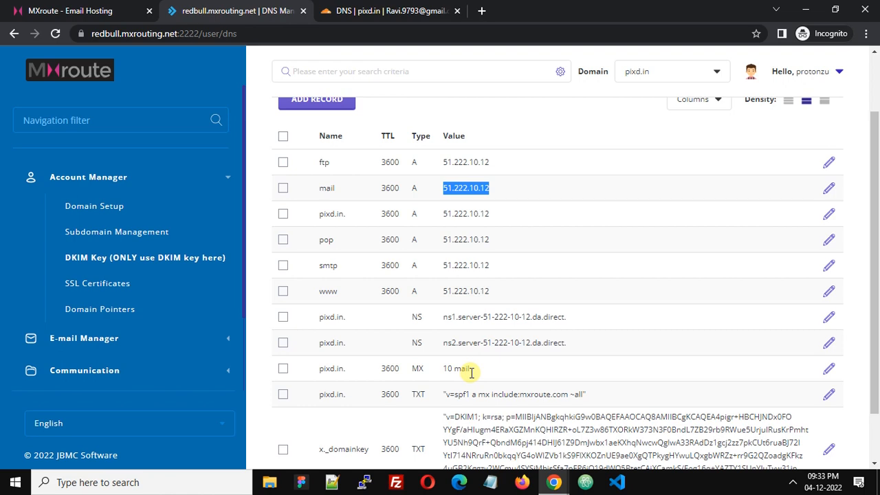
pyautogui.click(398, 11)
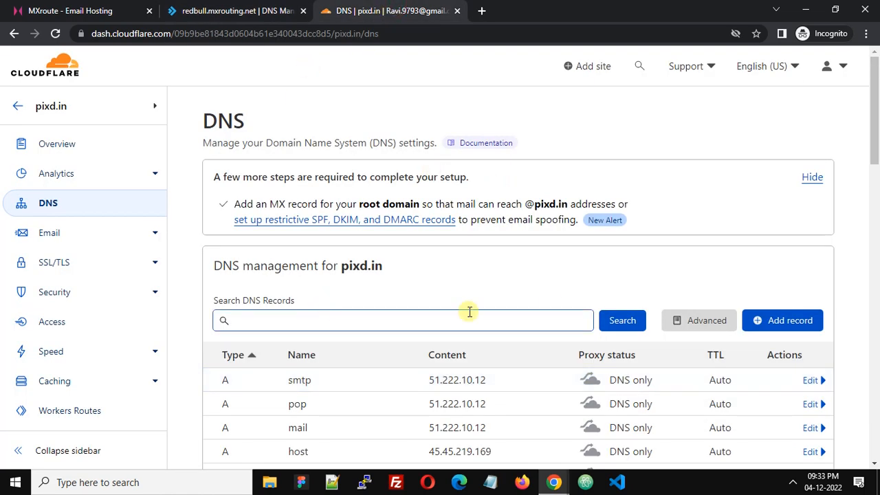
# Step: Start a new MX record in Cloudflare named pixd.in., copied from MXroute's MX row
pyautogui.click(791, 322)
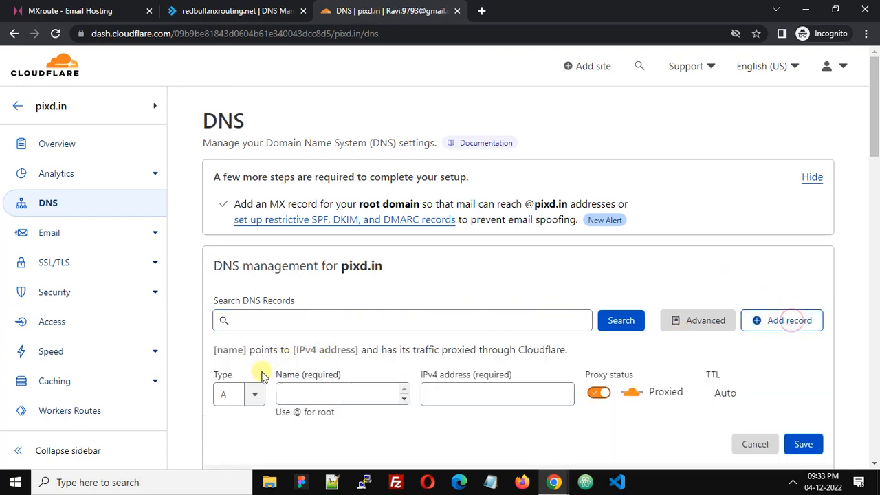
pyautogui.click(255, 396)
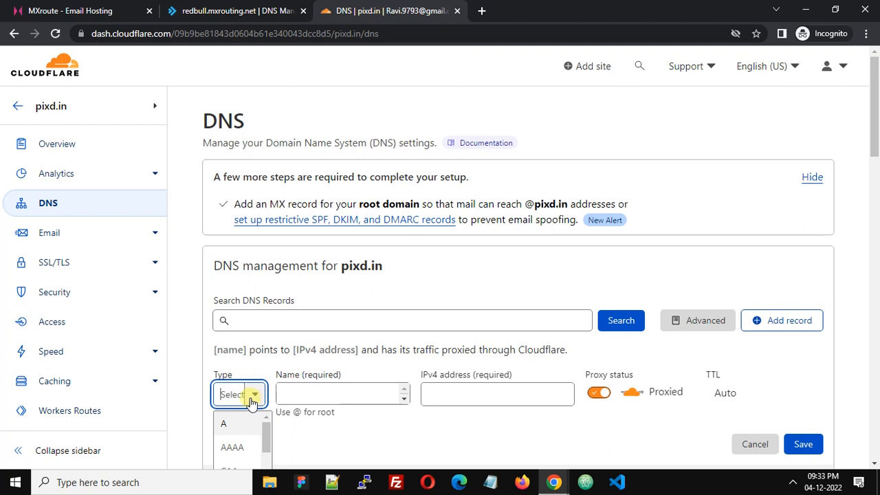
pyautogui.write('mx')
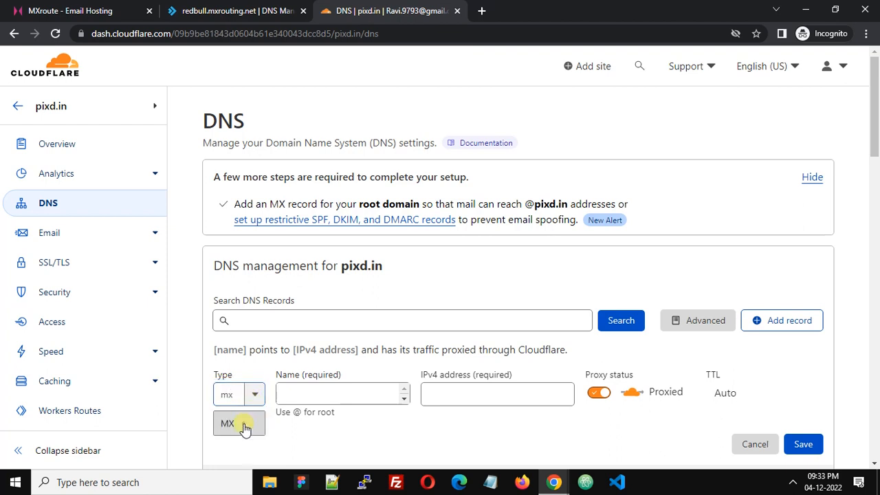
pyautogui.click(244, 427)
pyautogui.click(291, 394)
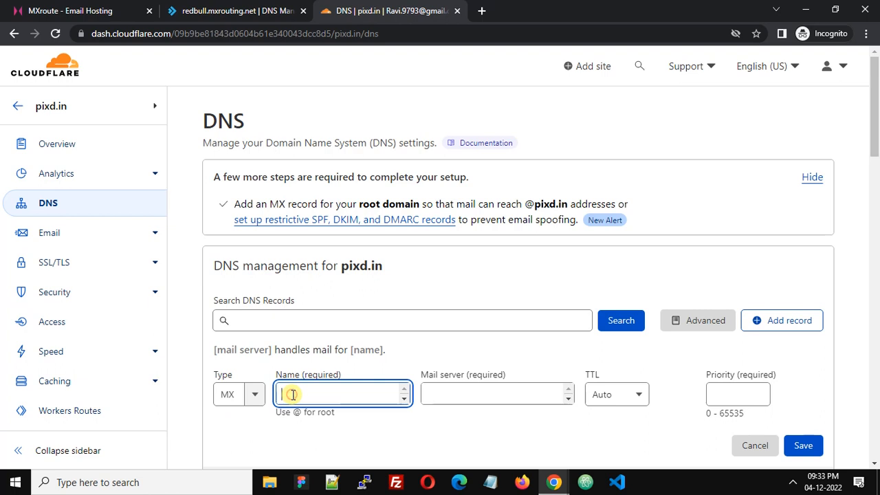
pyautogui.click(256, 9)
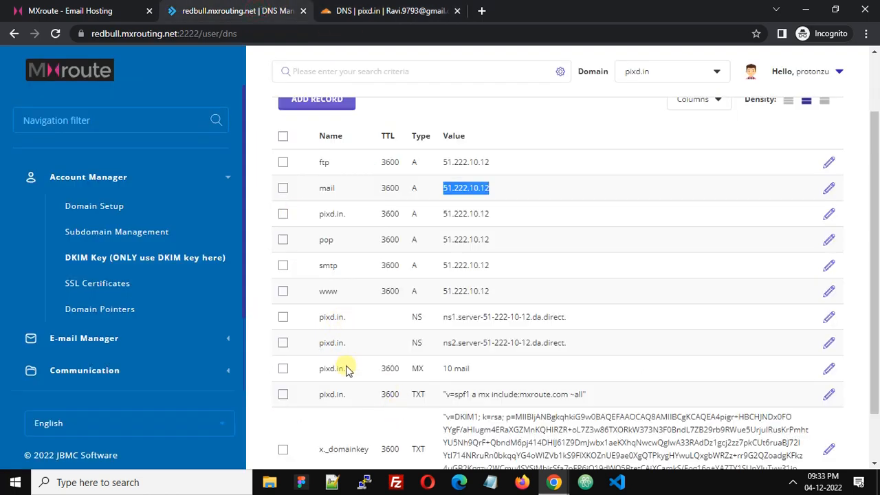
pyautogui.moveTo(346, 376); pyautogui.dragTo(318, 370)
pyautogui.hotkey('ctrl', 'c')
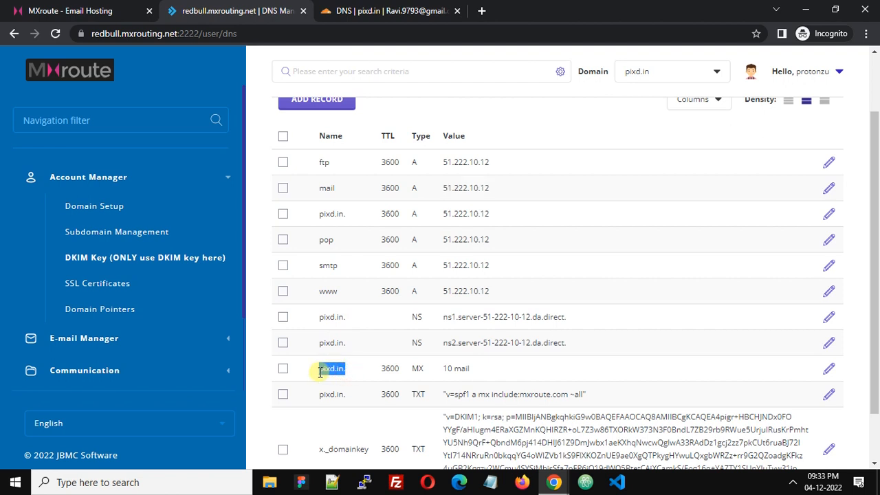
pyautogui.click(430, 11)
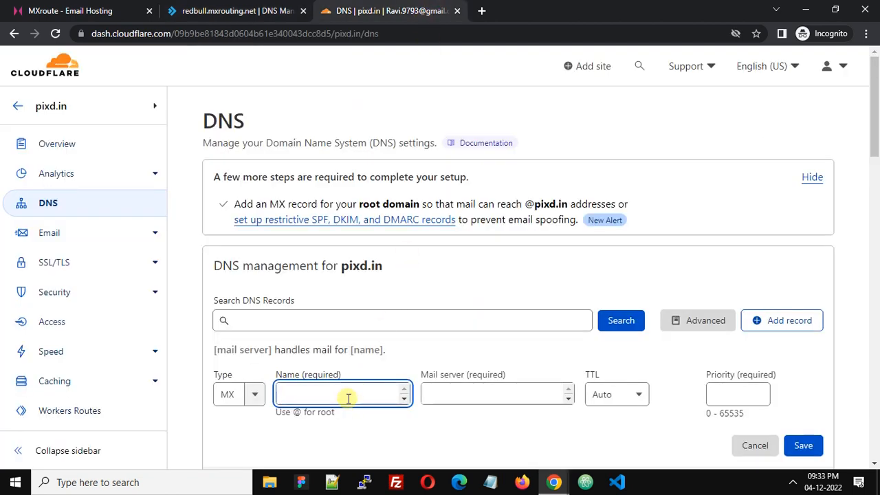
pyautogui.hotkey('ctrl', 'v')
# Step: Point the MX record to mail.pixd.in with priority 10 and save it
pyautogui.click(468, 394)
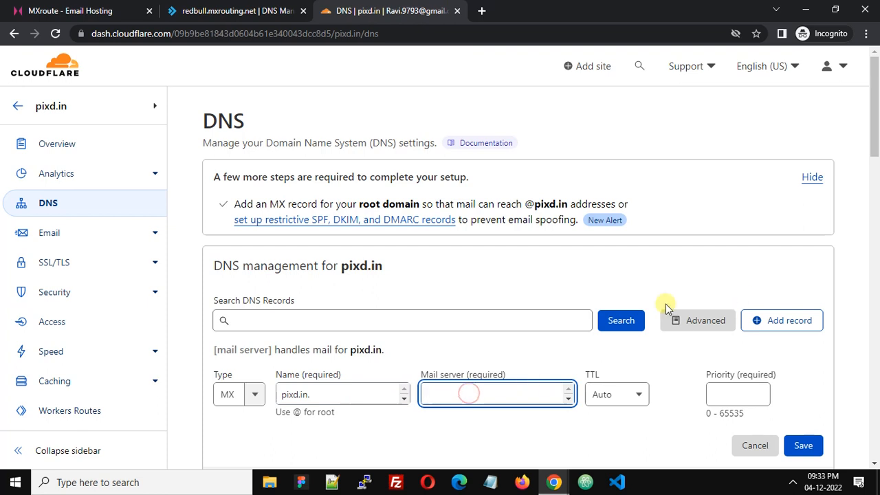
pyautogui.write('mail.')
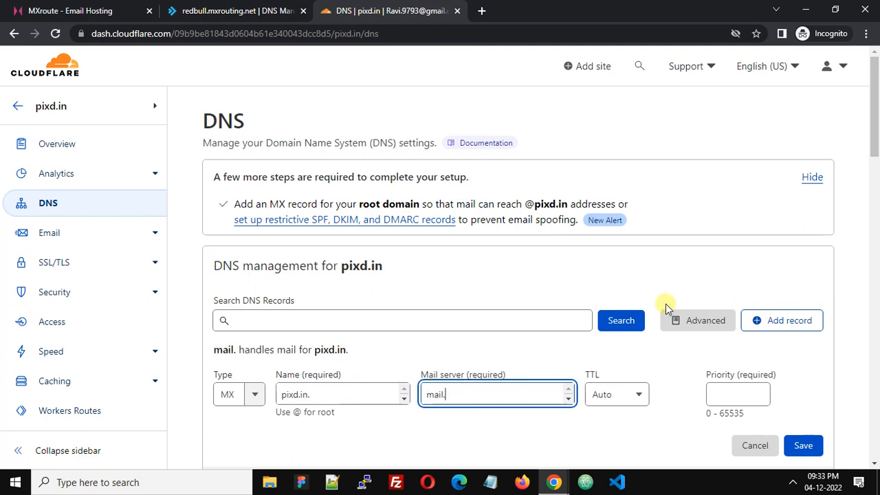
pyautogui.write('pixd.in')
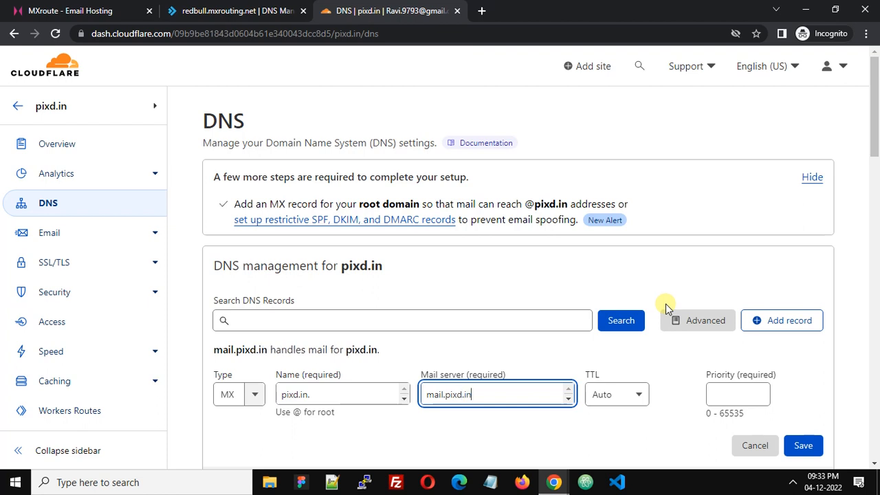
pyautogui.moveTo(874, 117); pyautogui.dragTo(877, 155)
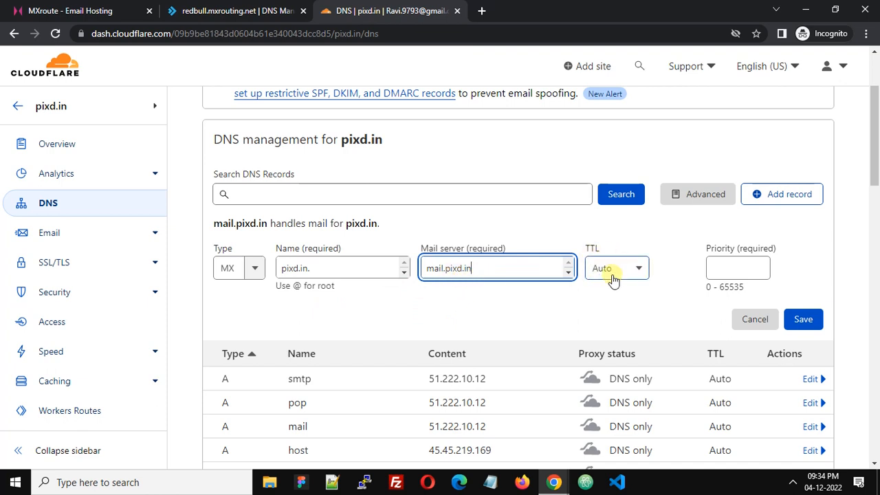
pyautogui.click(740, 270)
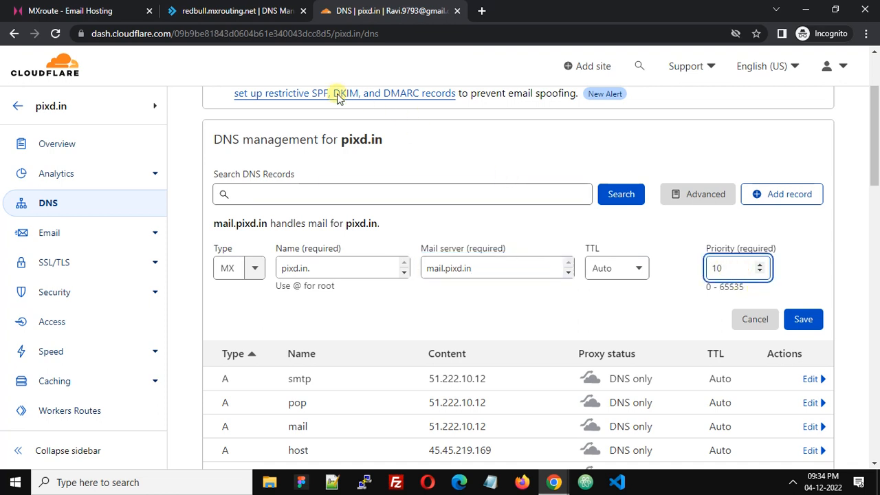
pyautogui.click(199, 11)
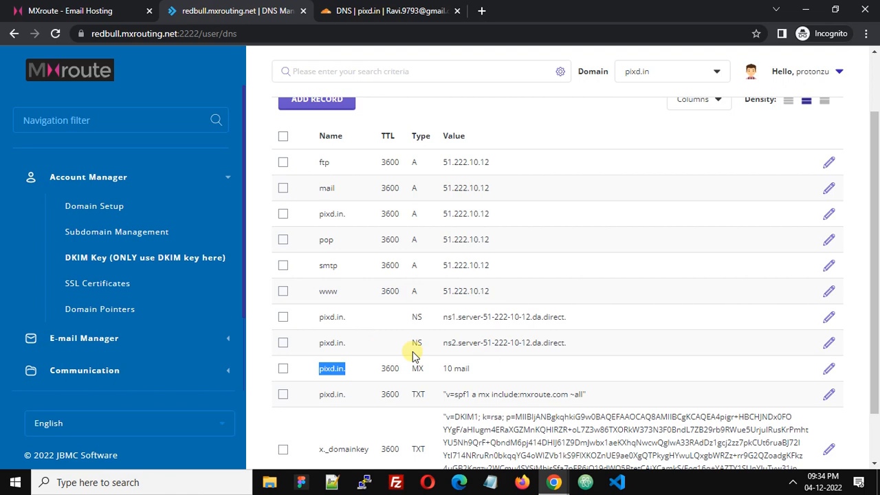
pyautogui.click(413, 11)
pyautogui.click(804, 318)
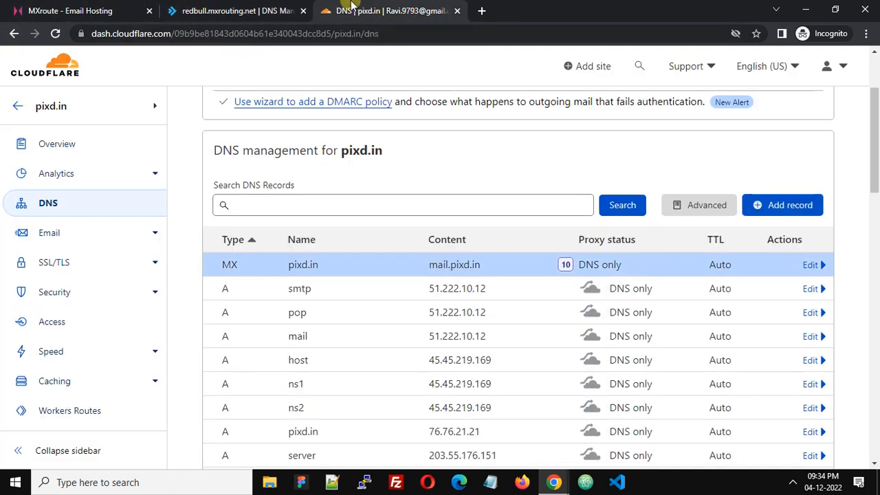
# Step: Find the SPF TXT record for pixd.in. in MXroute's DNS records
pyautogui.click(215, 10)
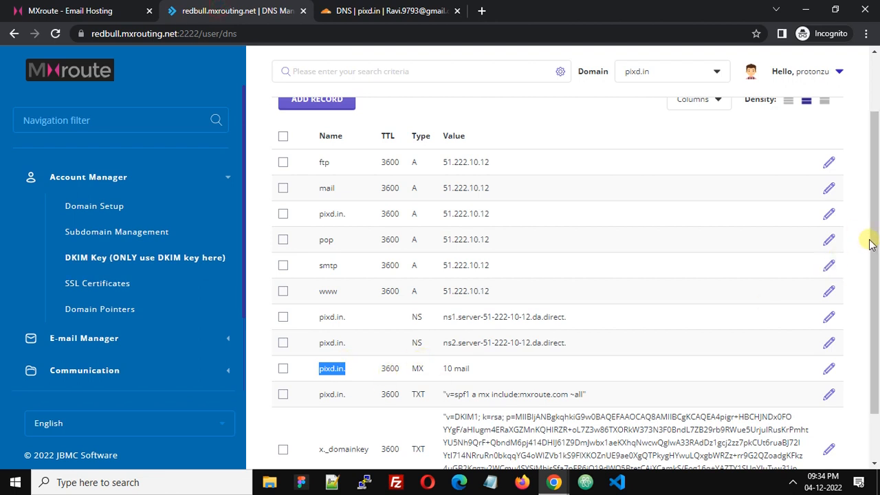
pyautogui.scroll(-1, 870, 244)
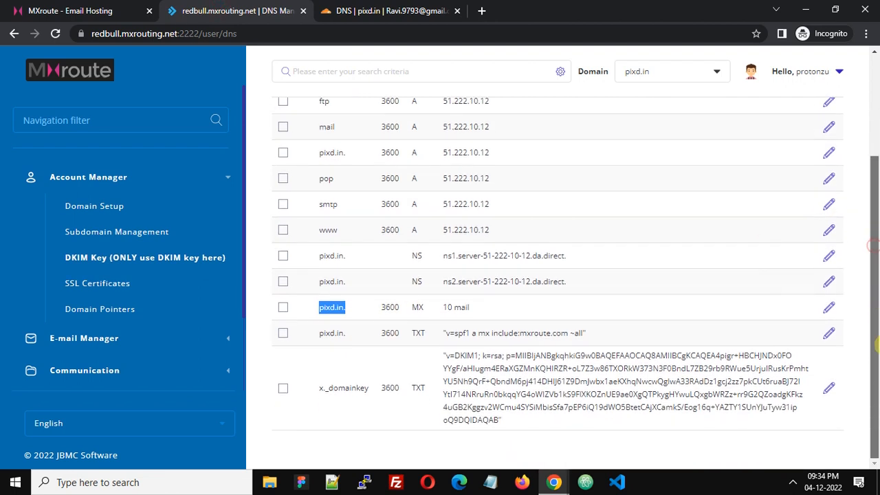
pyautogui.click(322, 331)
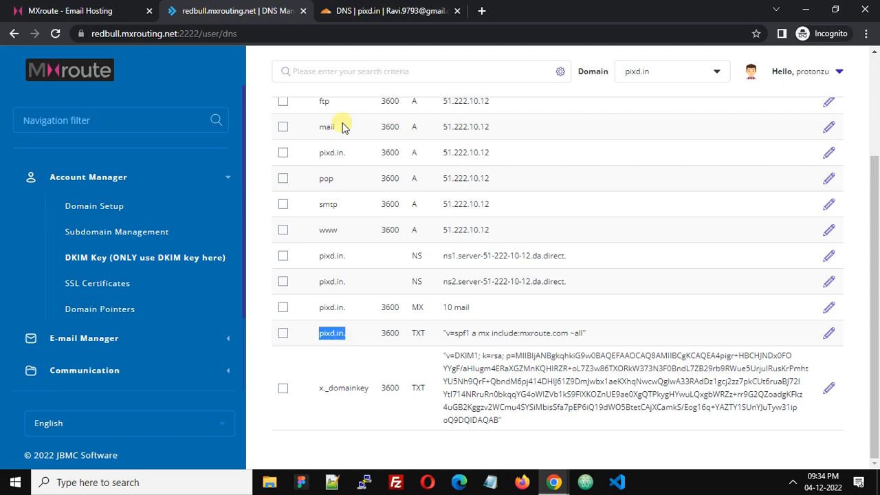
pyautogui.click(384, 14)
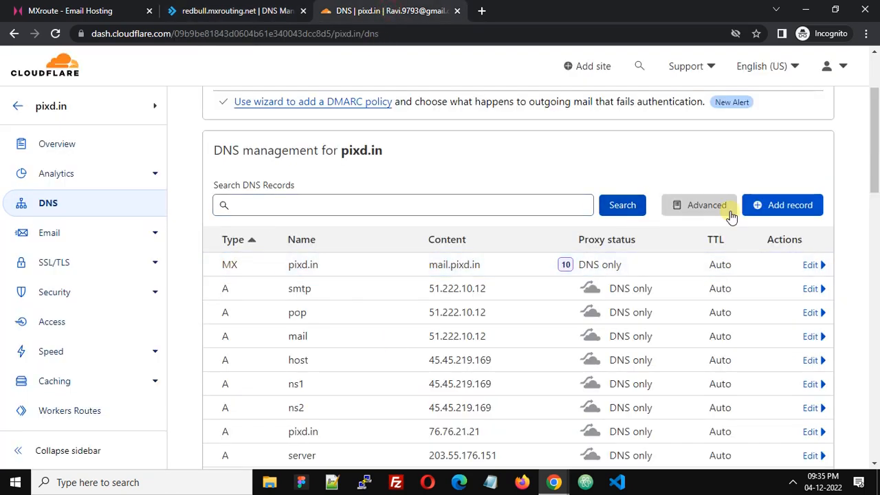
# Step: Start a new Cloudflare TXT record named pixd.in
pyautogui.click(787, 205)
pyautogui.click(249, 281)
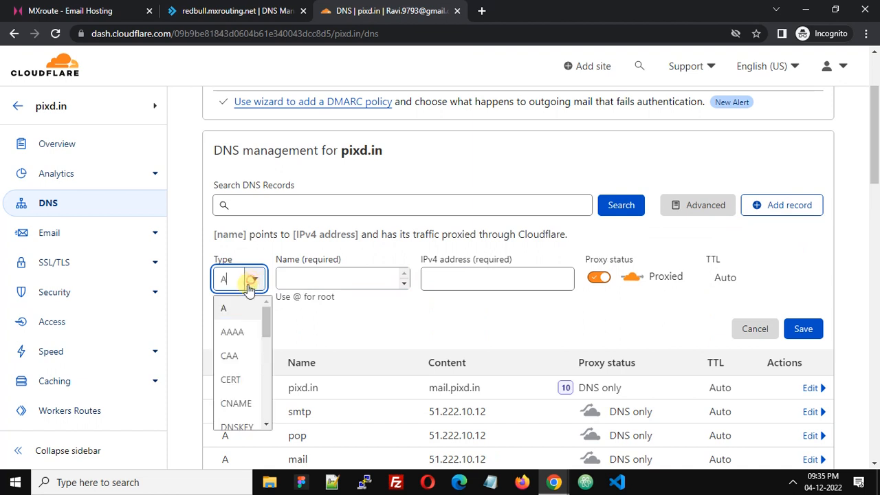
pyautogui.write('txt')
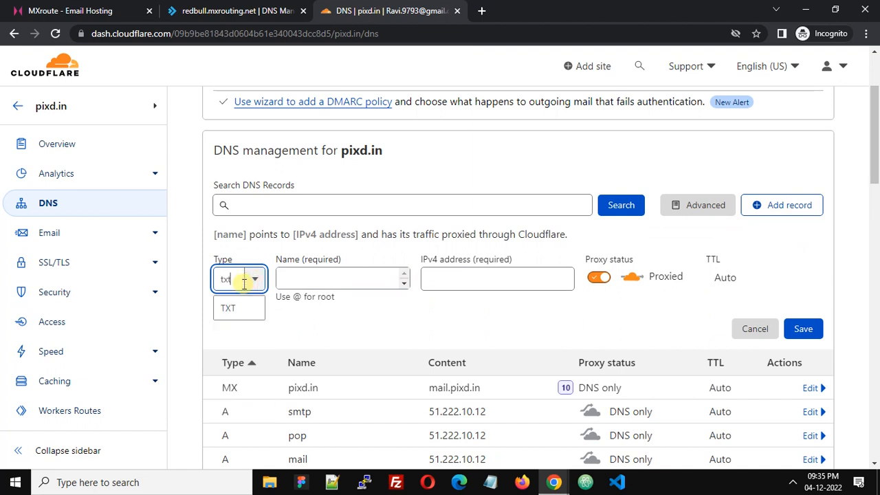
pyautogui.click(243, 309)
pyautogui.click(326, 280)
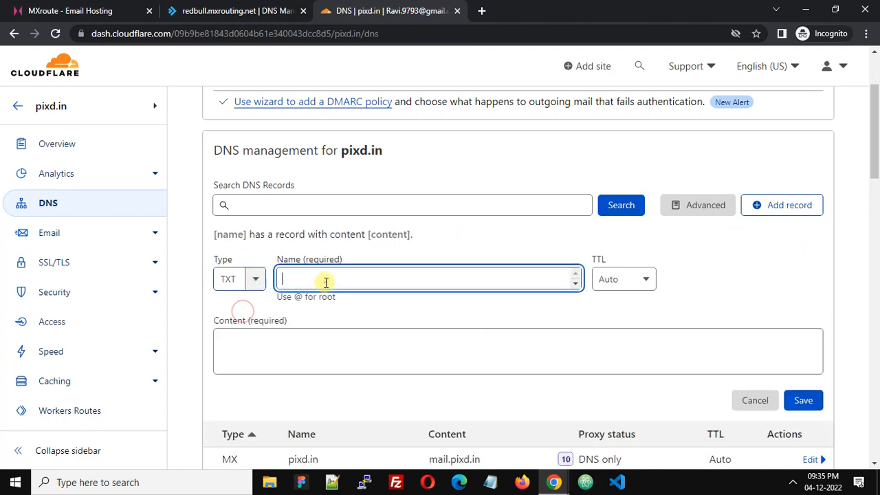
pyautogui.write('pixd.in.')
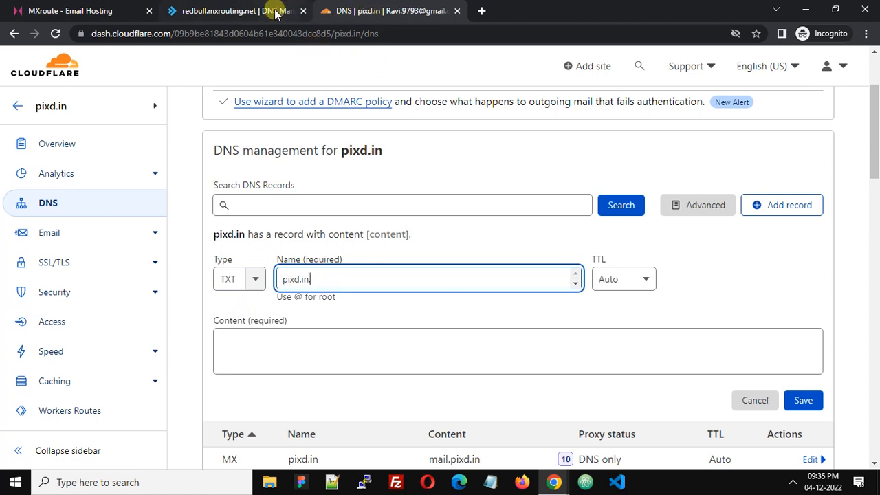
# Step: Copy the SPF value v=spf1 a mx include:mxroute.com ~all from MXroute into the record and save
pyautogui.click(265, 12)
pyautogui.click(829, 333)
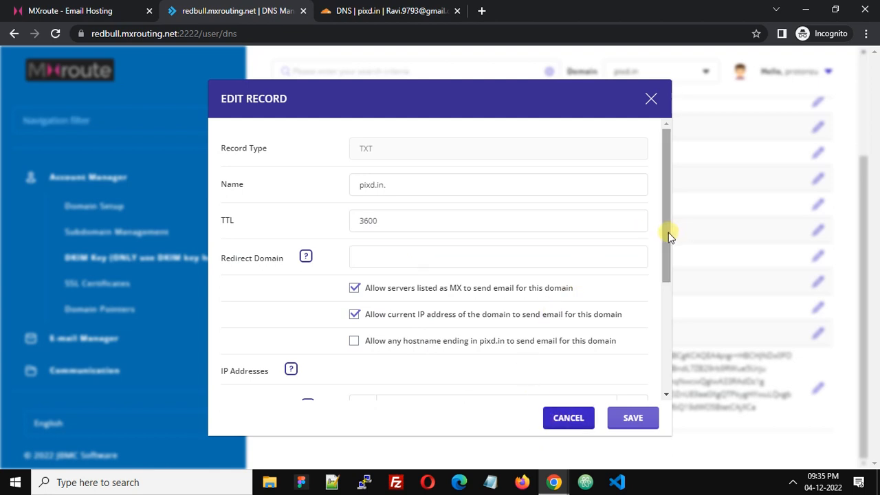
pyautogui.moveTo(667, 233); pyautogui.dragTo(665, 387)
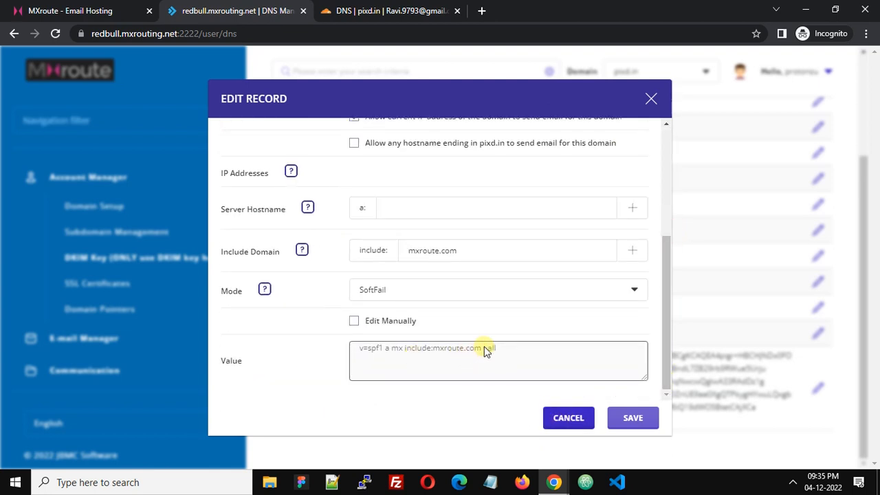
pyautogui.moveTo(506, 354); pyautogui.dragTo(340, 356)
pyautogui.hotkey('ctrl', 'c')
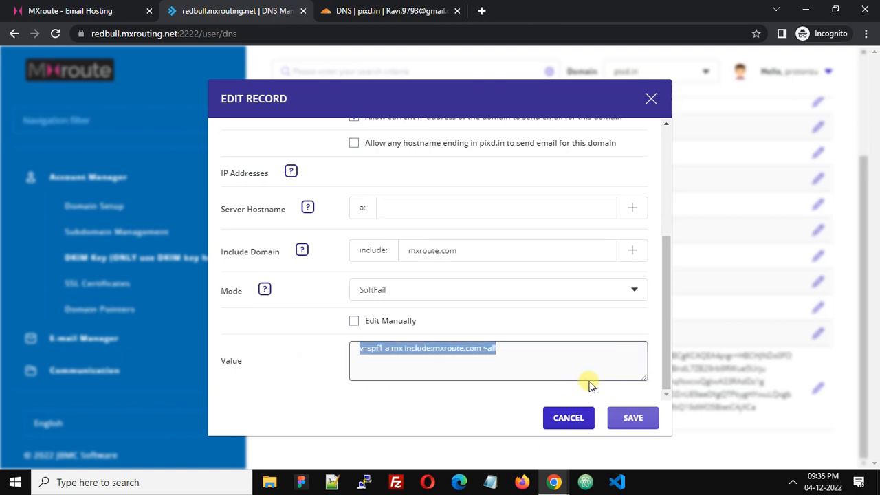
pyautogui.click(569, 418)
pyautogui.click(372, 13)
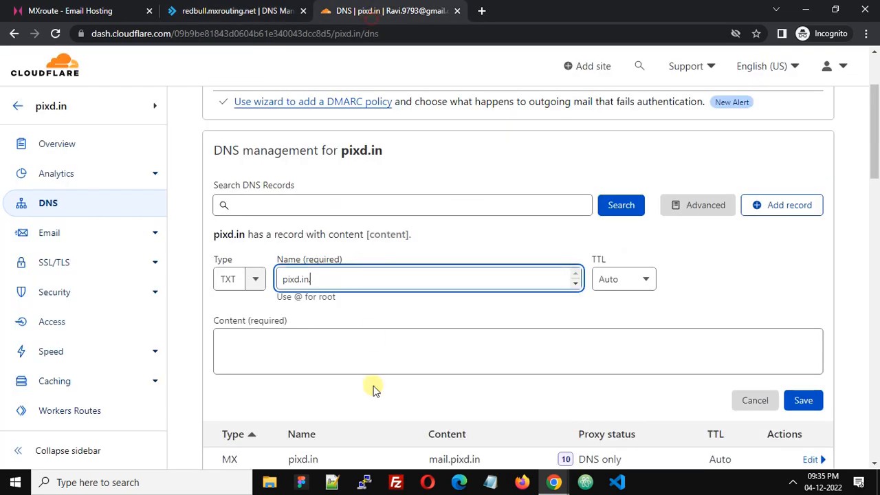
pyautogui.click(324, 348)
pyautogui.hotkey('ctrl', 'v')
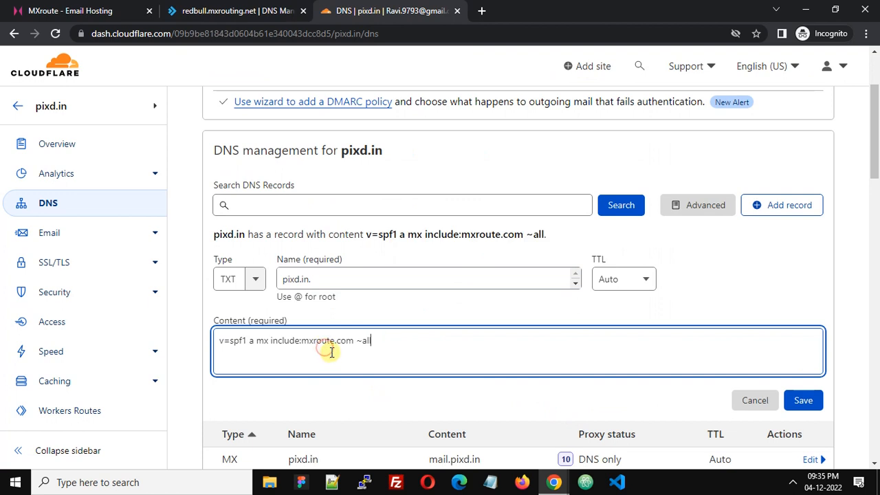
pyautogui.click(806, 401)
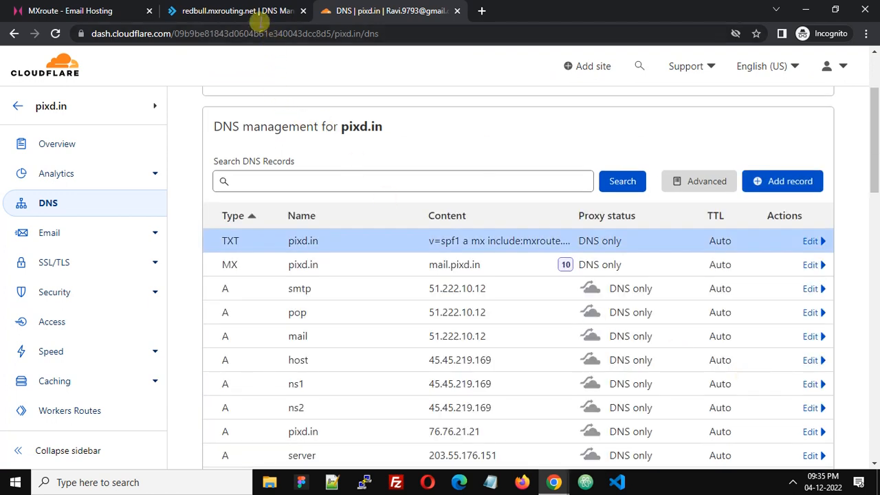
# Step: Start a Cloudflare TXT record named x._domainkey, copied from MXroute's records
pyautogui.click(241, 11)
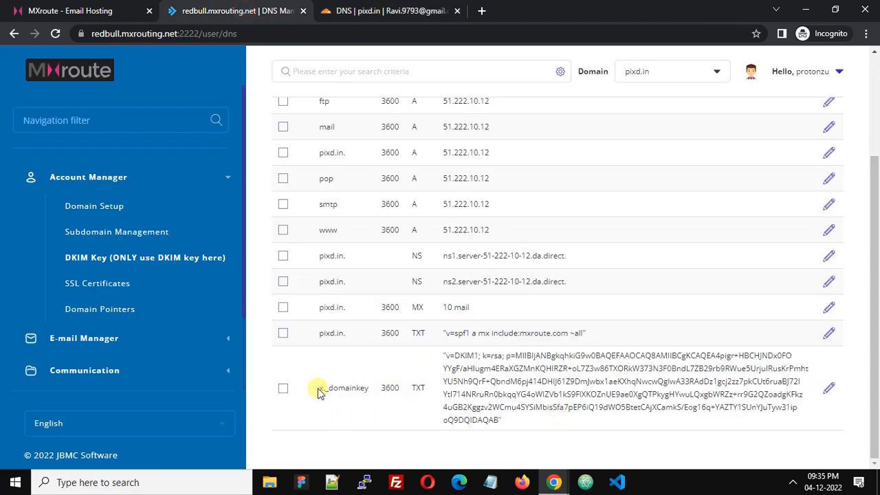
pyautogui.moveTo(318, 389); pyautogui.dragTo(370, 390)
pyautogui.hotkey('ctrl', 'c')
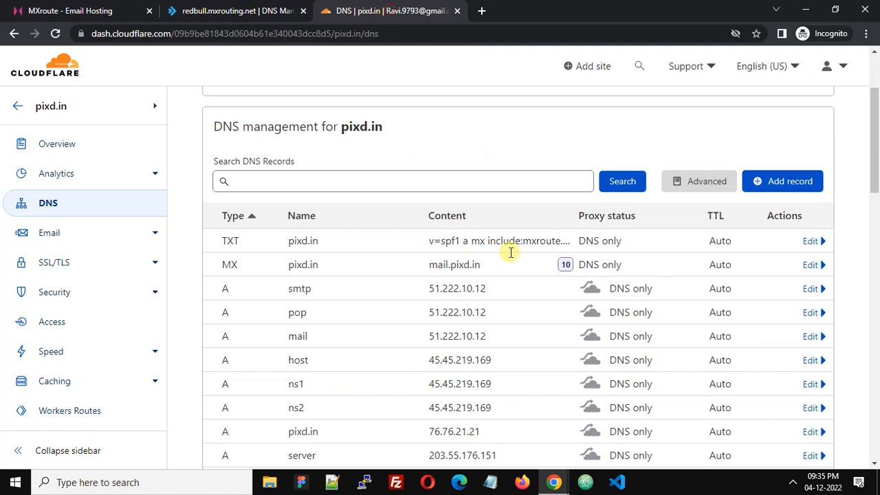
pyautogui.click(385, 11)
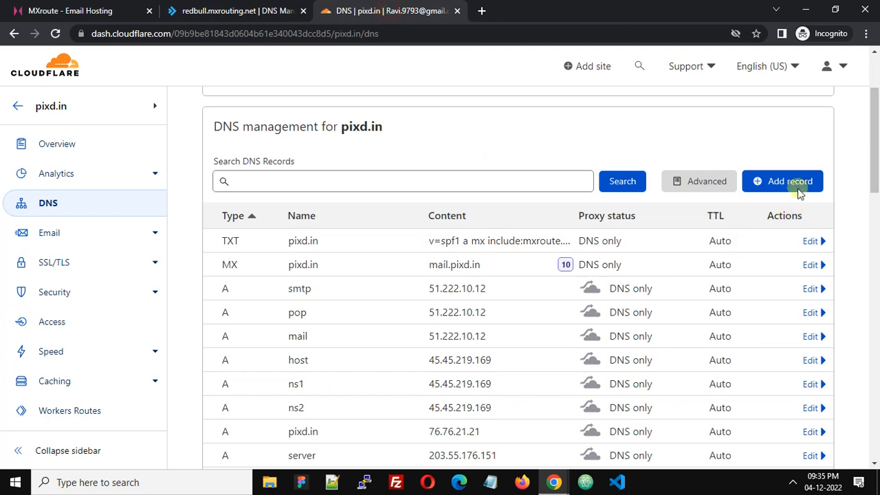
pyautogui.click(797, 188)
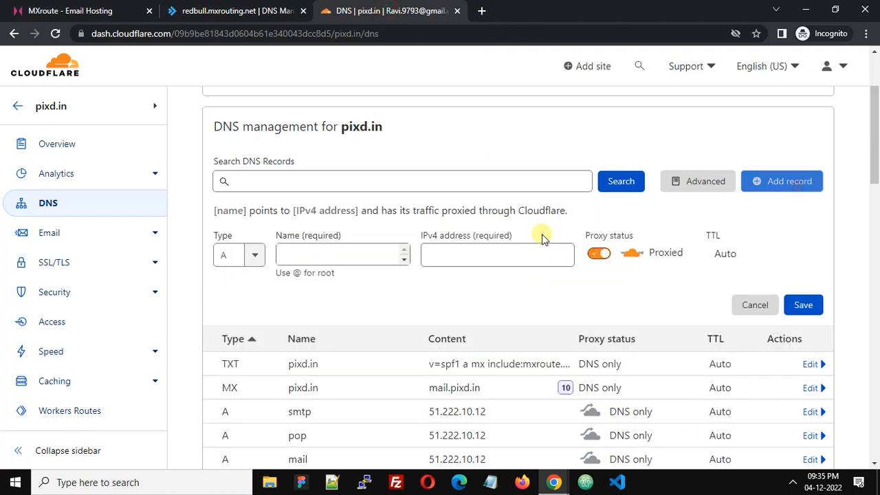
pyautogui.click(251, 268)
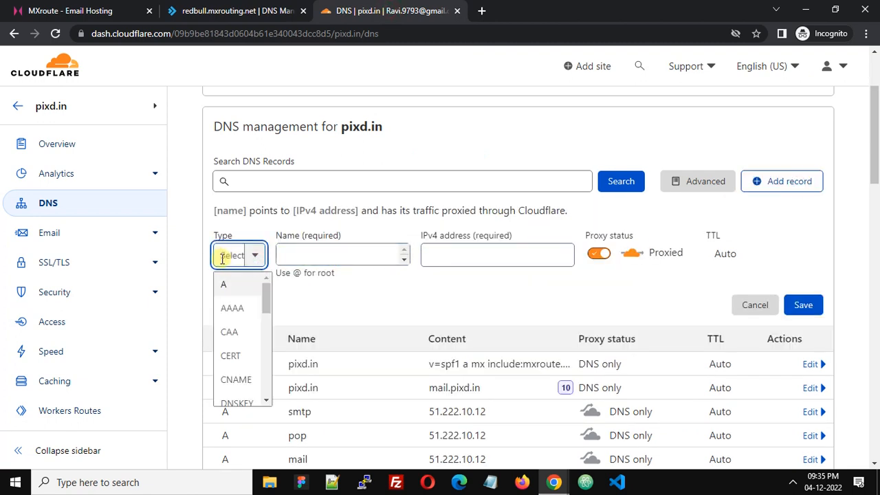
pyautogui.write('txt')
pyautogui.click(227, 284)
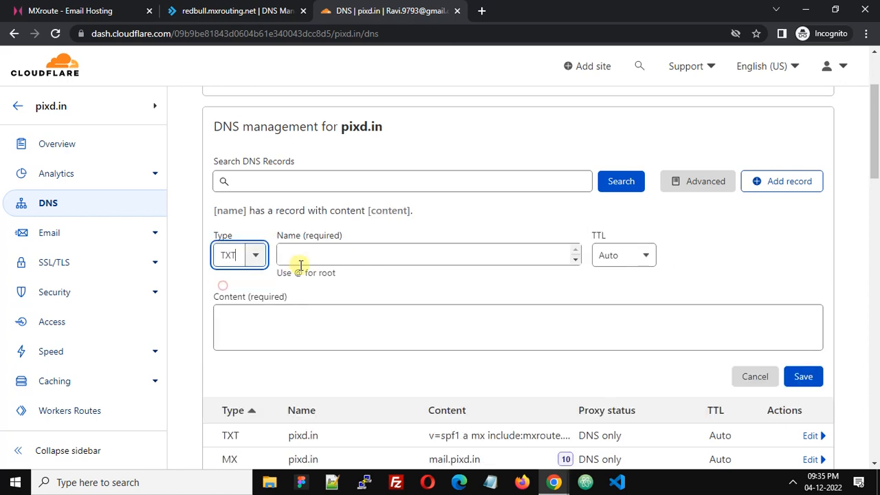
pyautogui.click(315, 256)
pyautogui.hotkey('ctrl', 'v')
# Step: Copy the v=DKIM1; k=rsa key from MXroute into the record content and save it
pyautogui.click(237, 11)
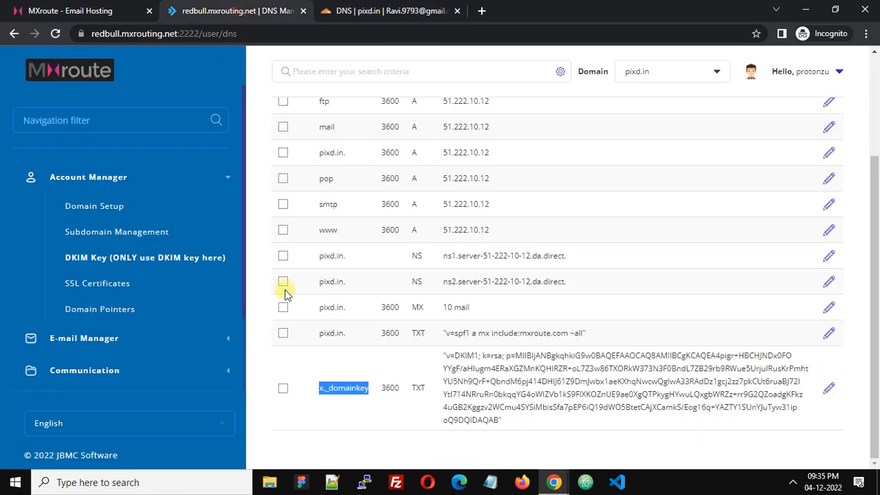
pyautogui.click(829, 390)
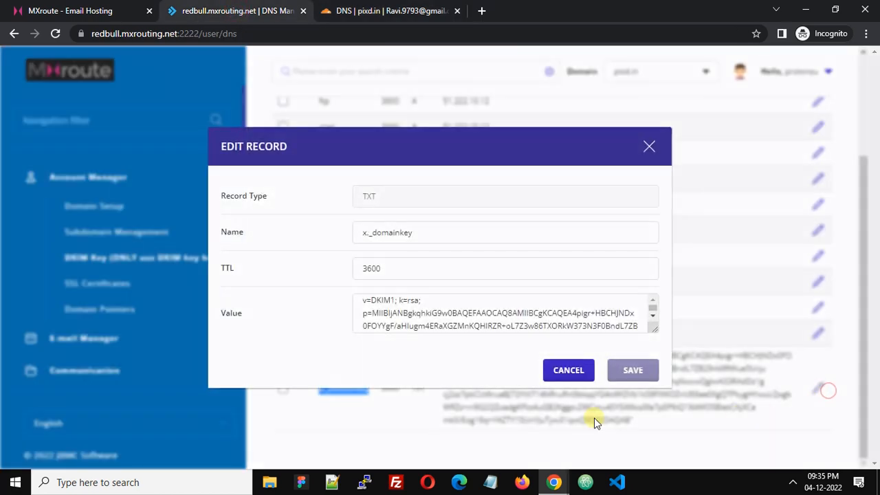
pyautogui.click(403, 317)
pyautogui.hotkey('ctrl', 'a')
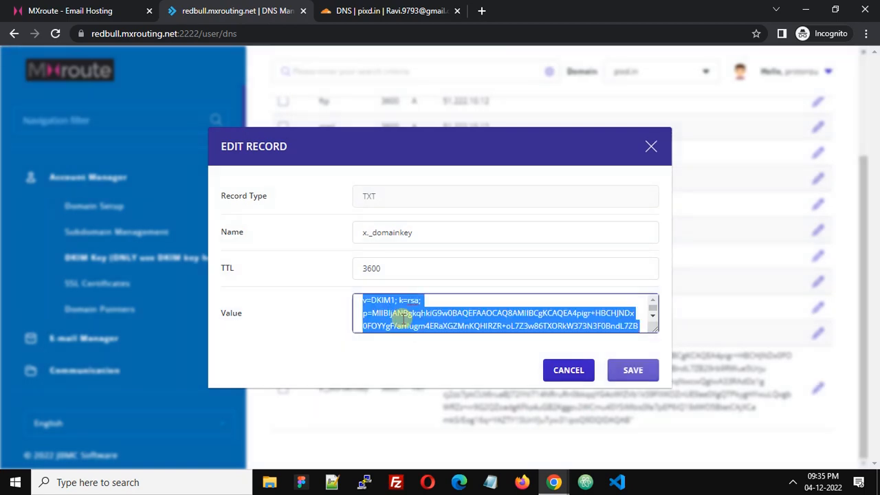
pyautogui.click(560, 375)
pyautogui.click(344, 11)
pyautogui.click(373, 313)
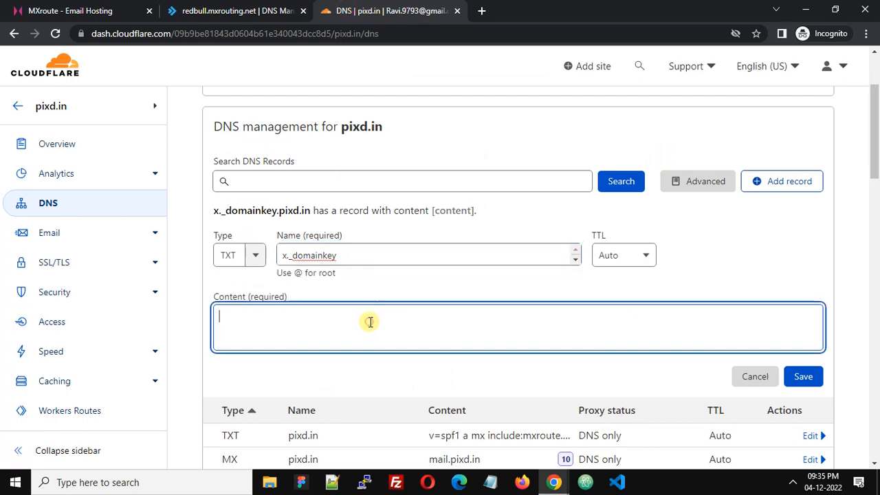
pyautogui.write('v=DKIM1; k=rsa; p=MIIBIjANBgkqhkiG9w0BAQEFAAOCAQ8AMIIBCgKCAQEA4pigr+HBCHJNDx0FOYYgF/aHIugm4ERaXGZMnKQHIRZR+oL7Z3w86TXORkW373N3F0BndL7ZB29rb9RWue5UrjuIRusKrPmhtYU5Nh9QrF+QbndM6pj414DHIJ61Z9DmJwbx1aeKXhqNwcwQglwA33RAdDz1gcj2zz7pkCUt6ruaBJ72IYtI714NRruRn0bkqqYG4oWIZVb1kS9FIXKOZnUE9ae0XgQTPkygHYwuLQxgbWRZz+rr9G2QZoadgKFkz4uGB2Kggzv2WCmu4SYSiMbisSfa7pEP6iQ19dWO5BtetCAjXCamkS/Eog16q+YAZTY1SUnYJuTyw31ipoQ9DQIDAQAB')
pyautogui.click(817, 409)
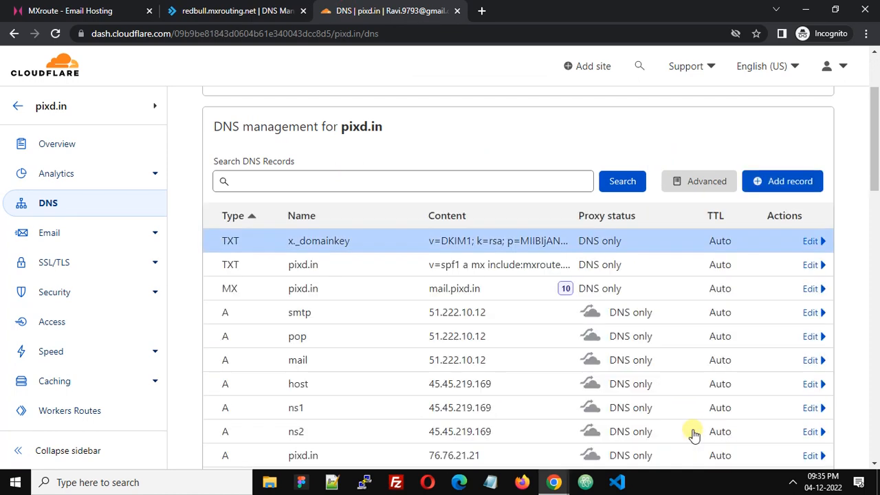
pyautogui.moveTo(872, 168); pyautogui.dragTo(875, 220)
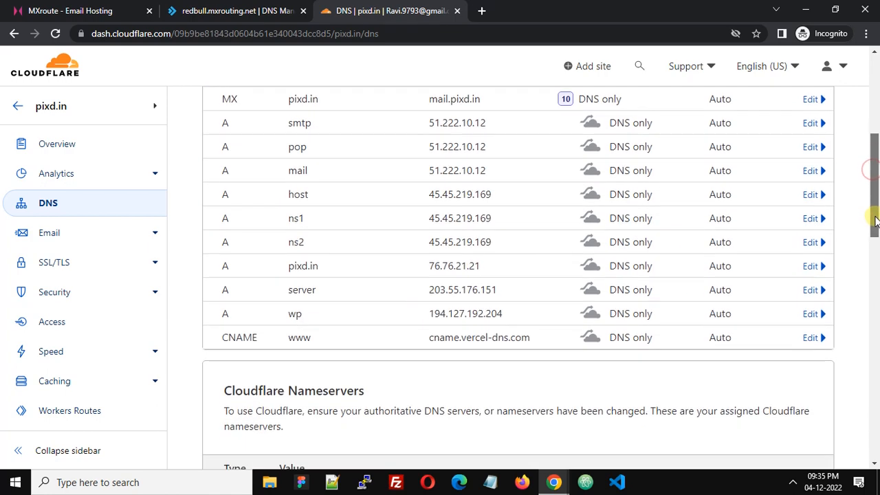
# Step: Go to E-mail Manager's E-mail Accounts for pixd.in and begin creating a new account
pyautogui.click(205, 11)
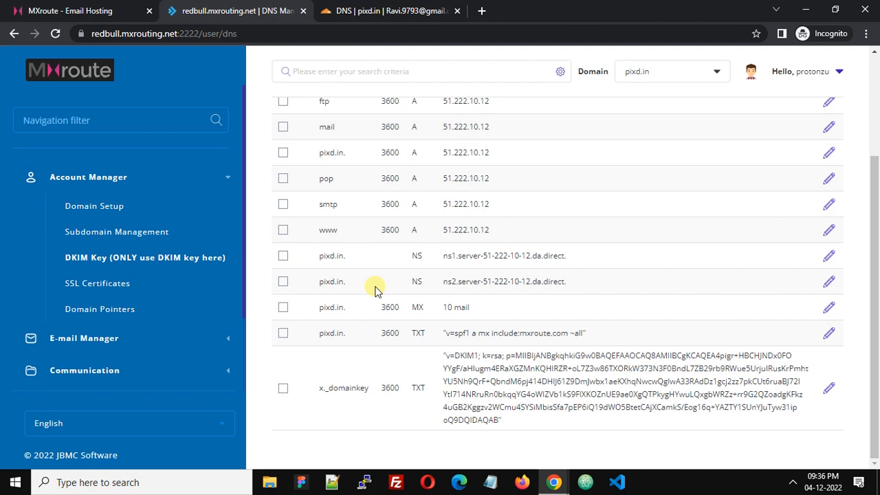
pyautogui.click(227, 180)
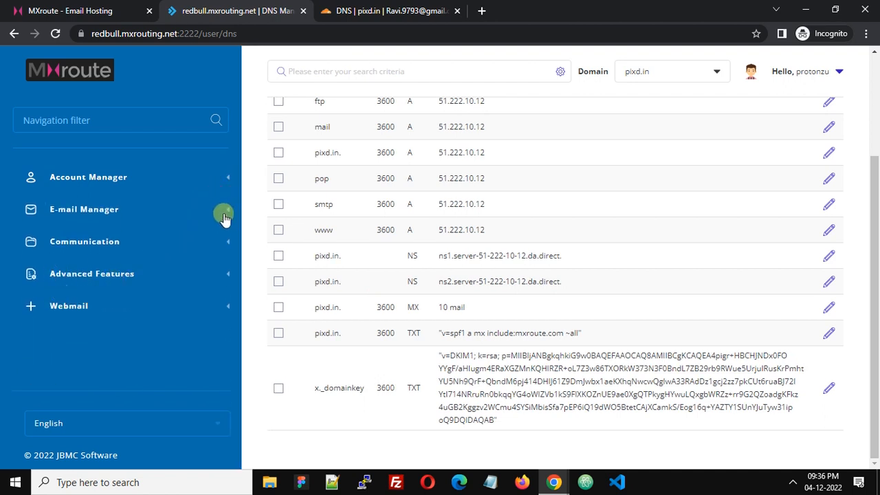
pyautogui.click(121, 211)
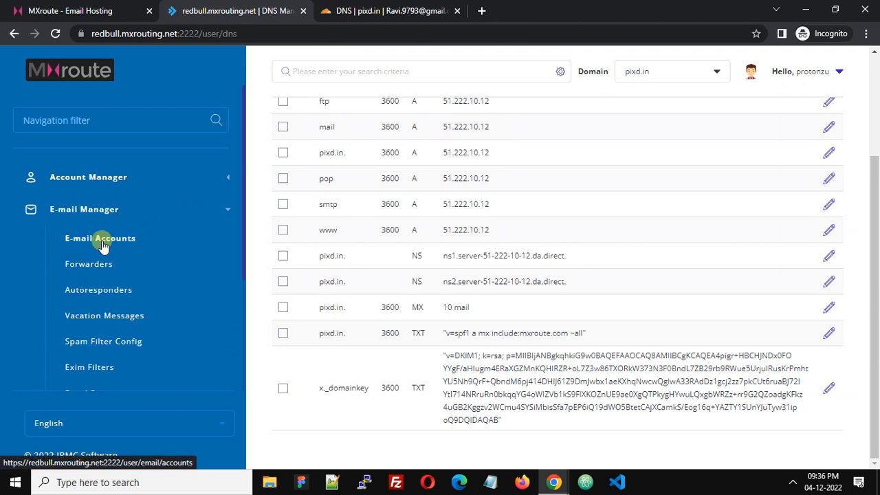
pyautogui.click(101, 246)
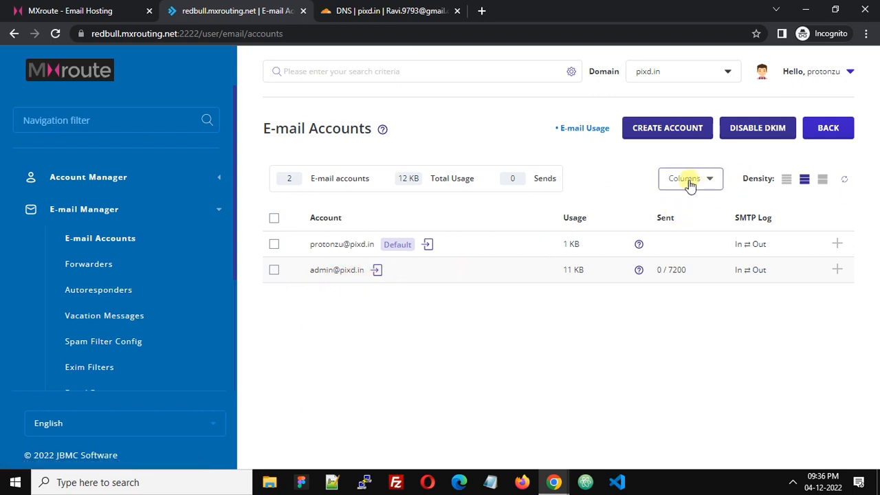
pyautogui.click(690, 133)
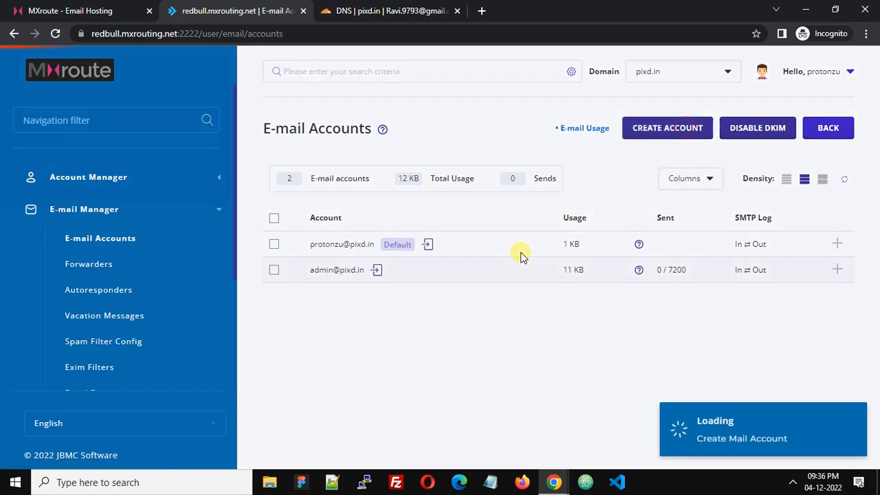
# Step: Enter username 'test' for the new mailbox, then generate, reveal and copy a random password
pyautogui.click(507, 179)
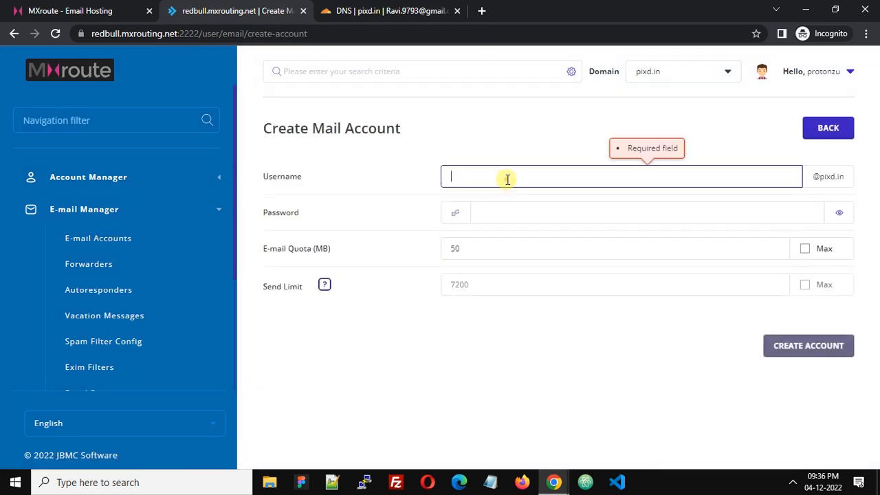
pyautogui.write('test')
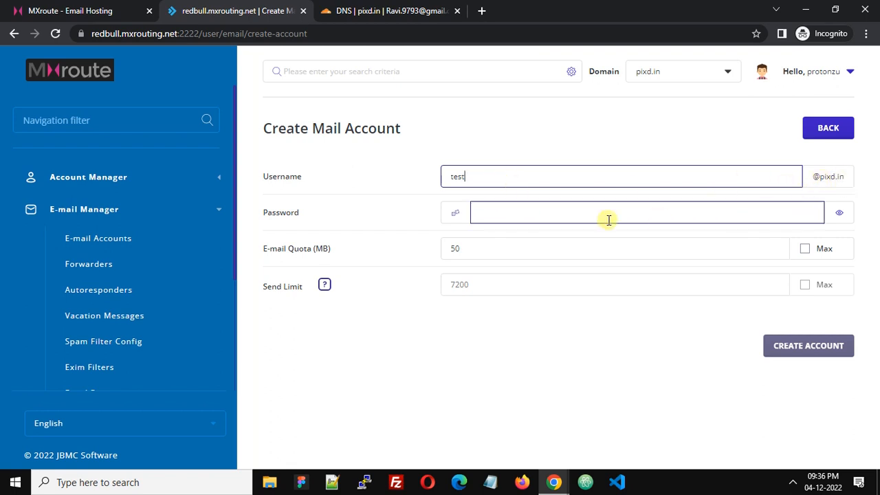
pyautogui.click(456, 214)
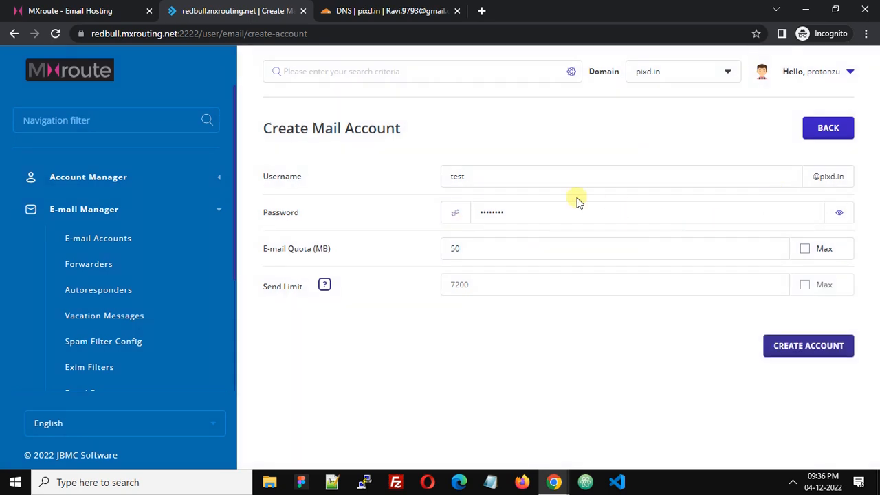
pyautogui.click(842, 219)
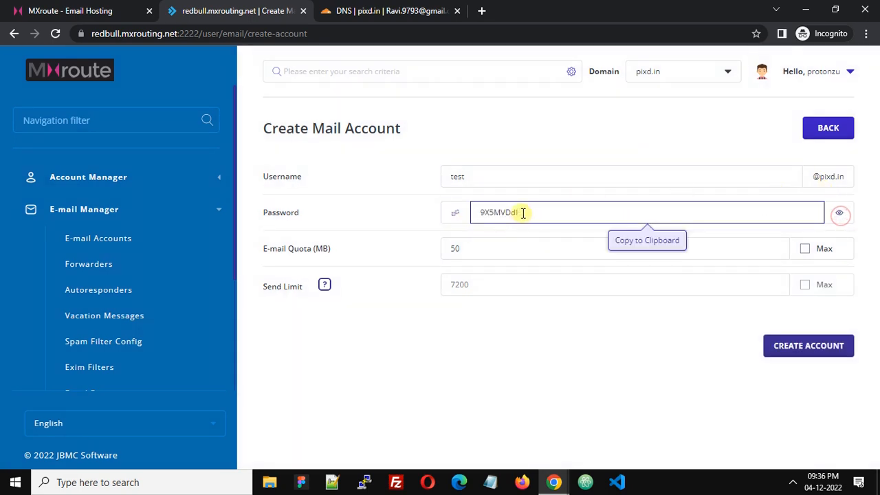
pyautogui.moveTo(542, 208); pyautogui.dragTo(459, 213)
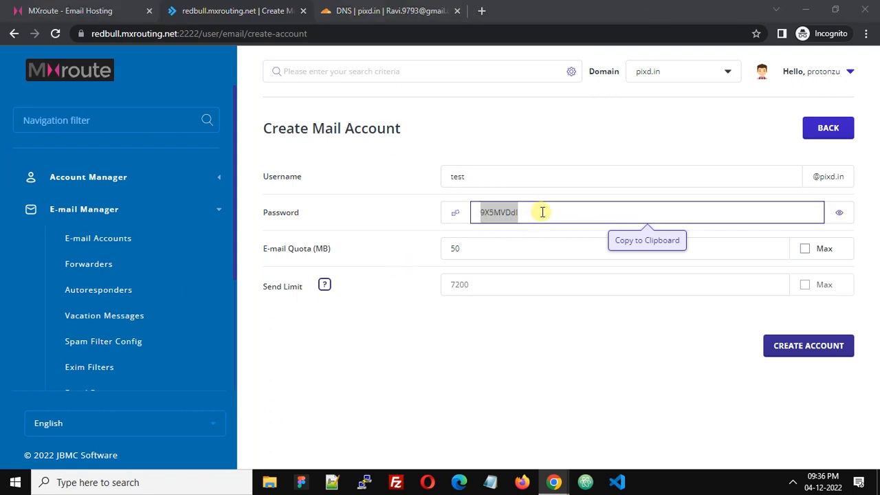
pyautogui.click(481, 346)
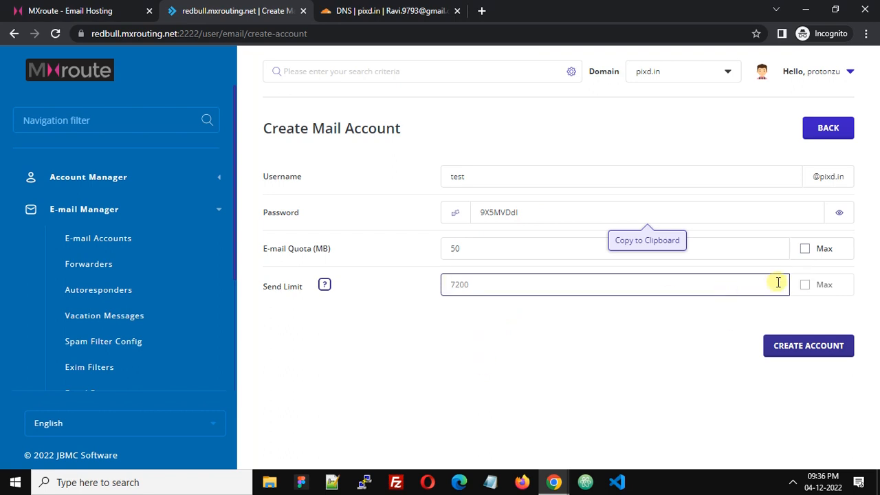
pyautogui.click(805, 249)
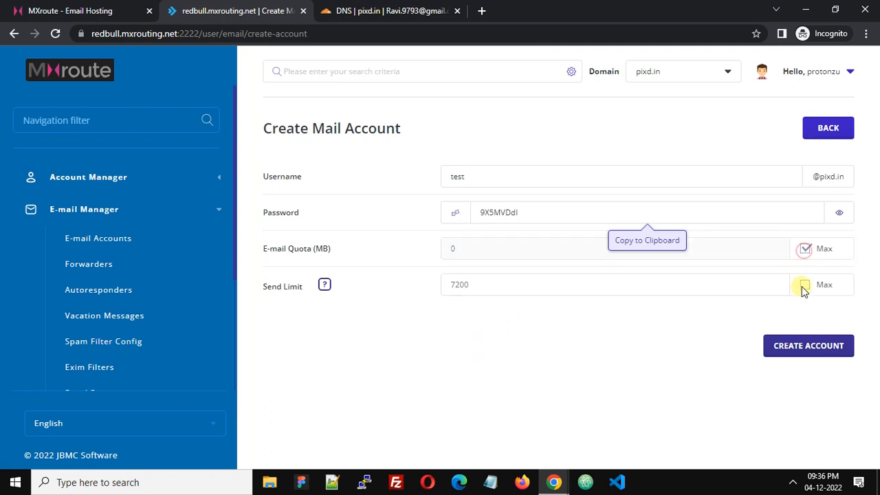
pyautogui.click(802, 285)
pyautogui.click(810, 349)
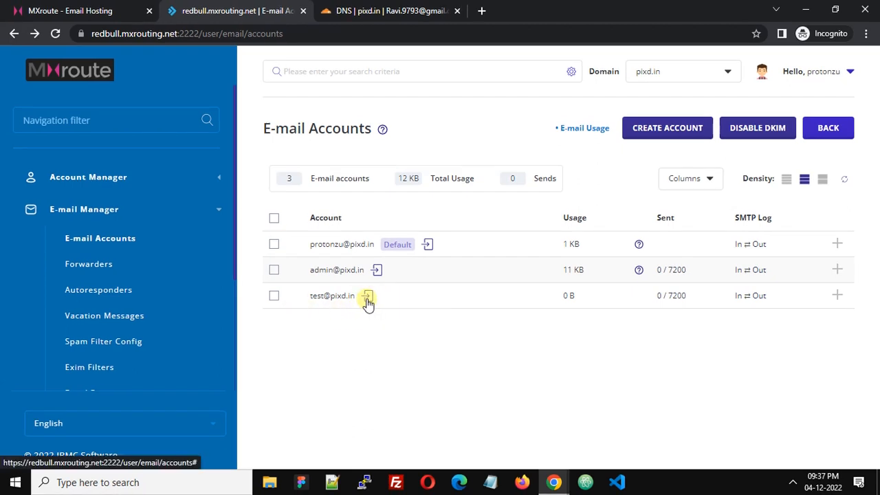
pyautogui.click(368, 297)
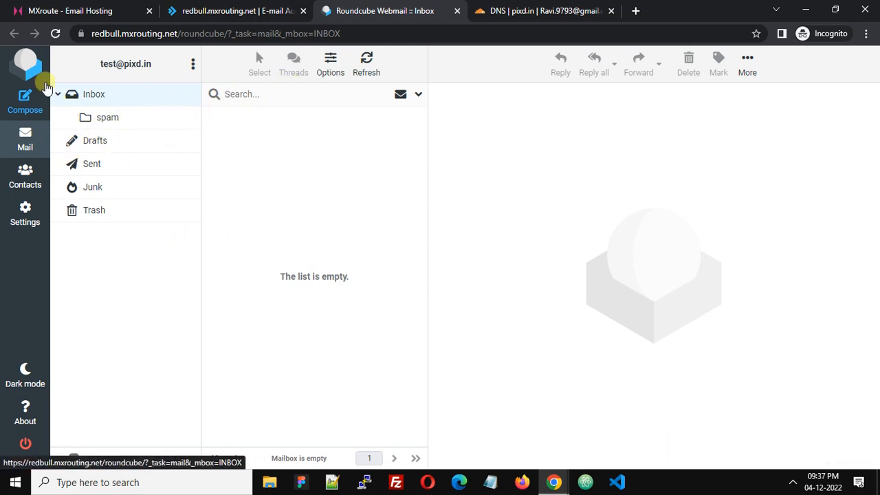
# Step: Send a 'Test Mail To Gmail' message saying it's an MXroute test to the Gmail address
pyautogui.click(26, 100)
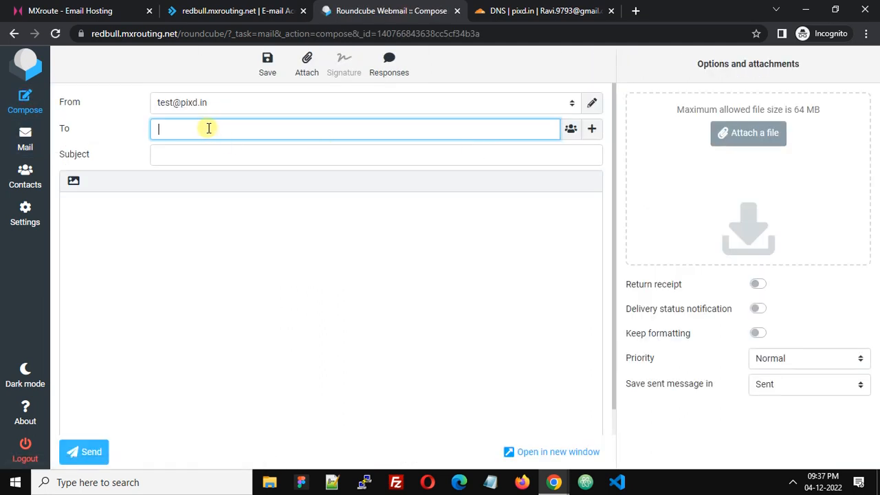
pyautogui.write('rav')
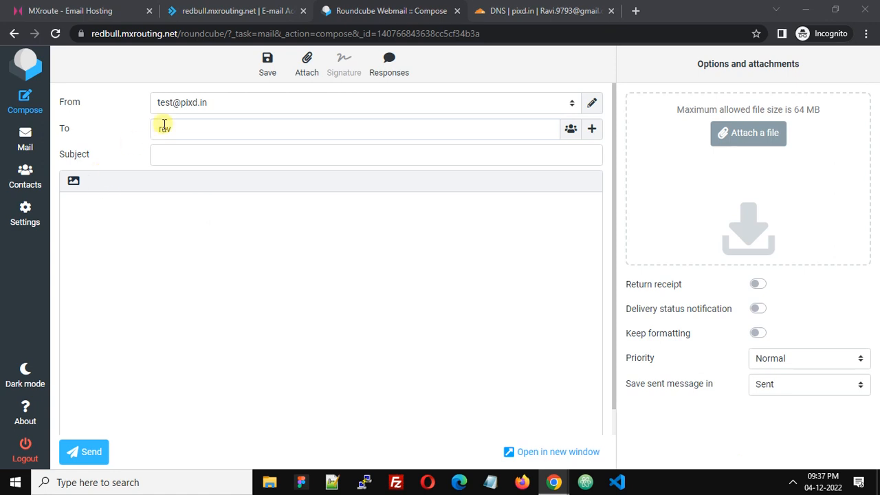
pyautogui.moveTo(184, 129); pyautogui.dragTo(156, 129)
pyautogui.hotkey('ctrl', 'v')
pyautogui.click(209, 157)
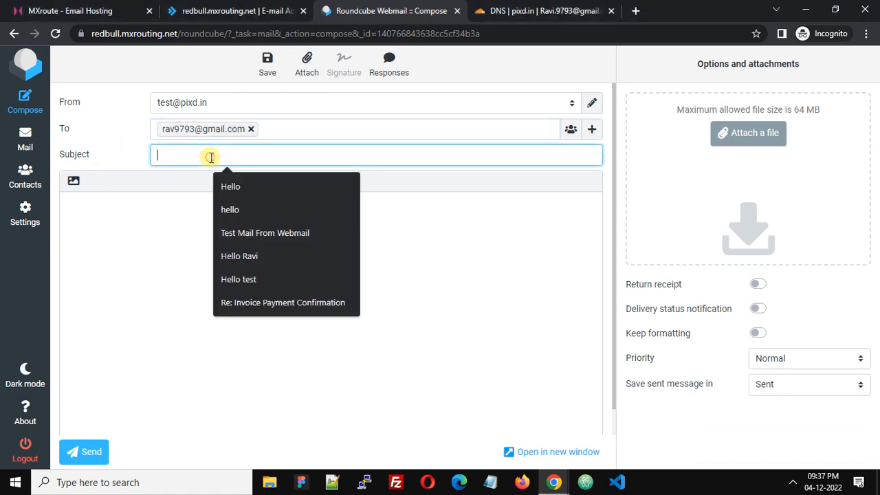
pyautogui.write('Test M')
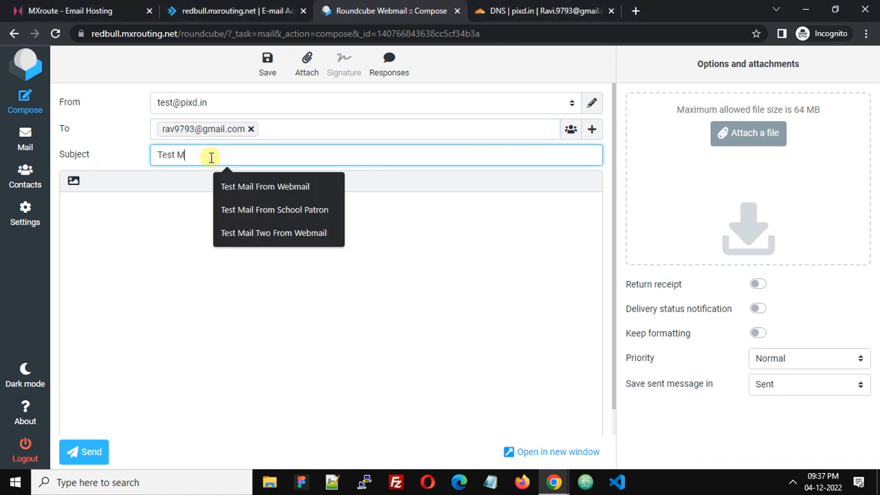
pyautogui.write('ail To Em')
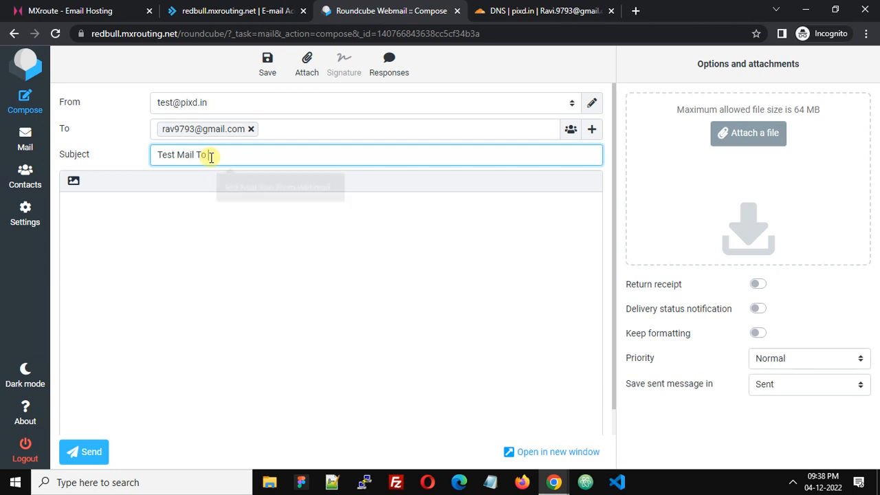
pyautogui.click(213, 247)
pyautogui.write('Hey')
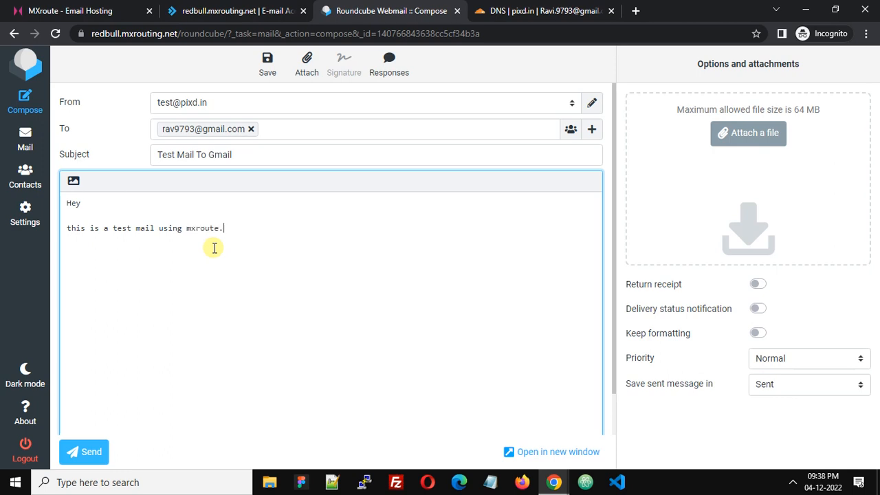
pyautogui.click(88, 454)
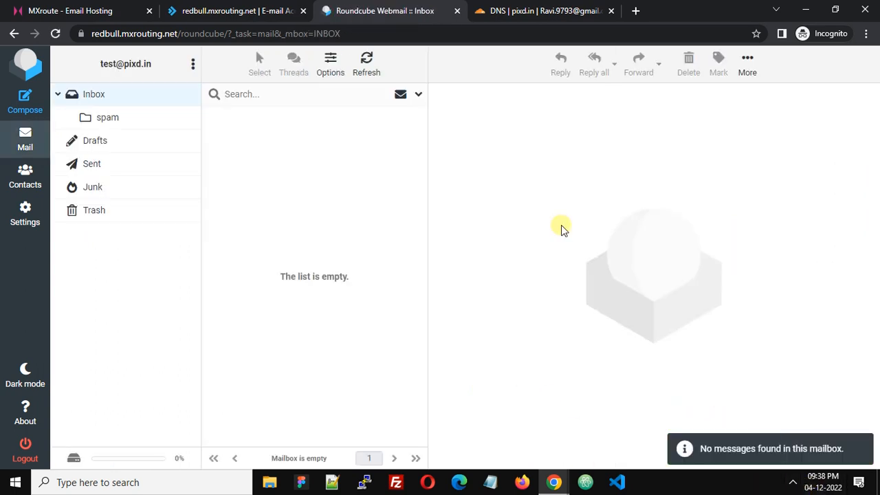
# Step: Refresh the Gmail inbox and open the received 'Test Mail To Gmail' message
pyautogui.moveTo(555, 482)
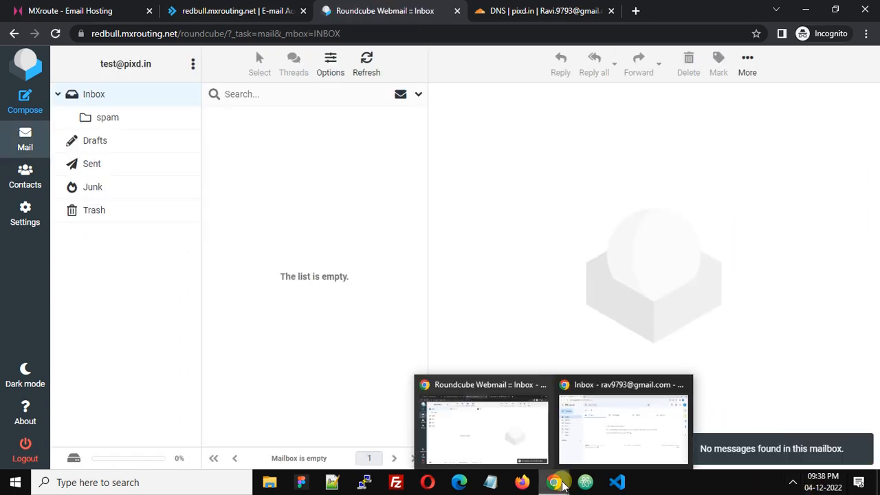
pyautogui.click(593, 443)
pyautogui.click(220, 102)
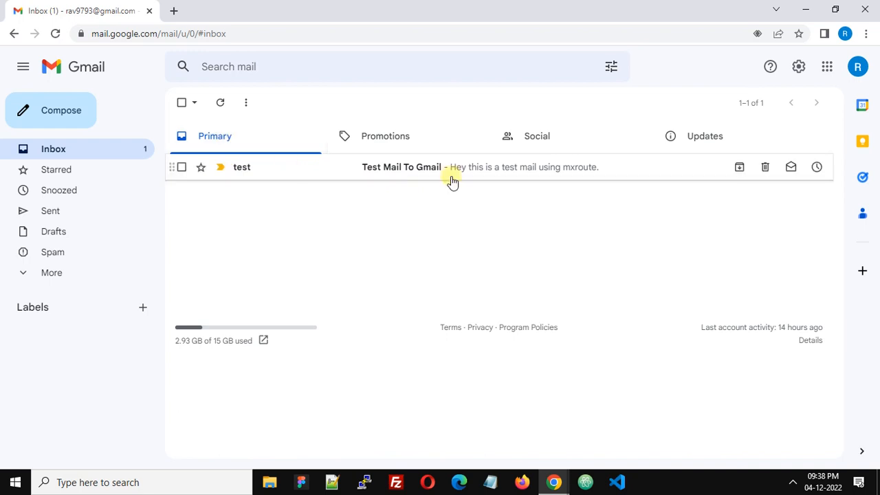
pyautogui.click(425, 170)
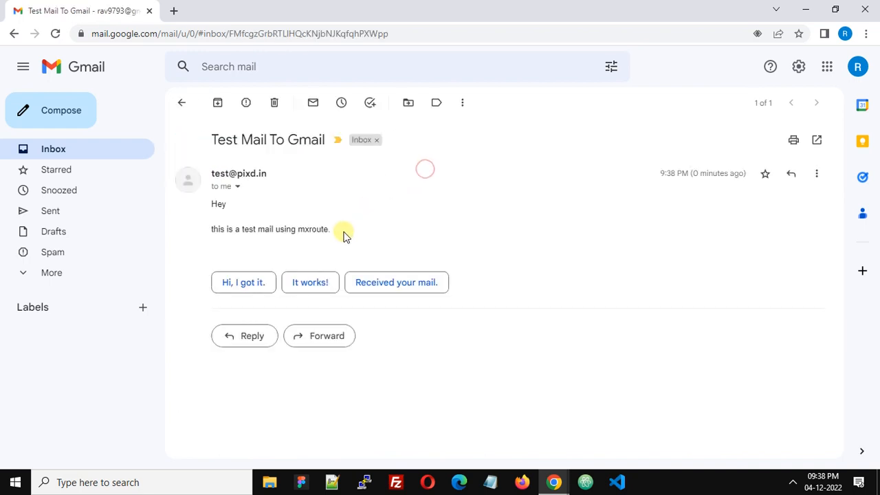
pyautogui.click(249, 343)
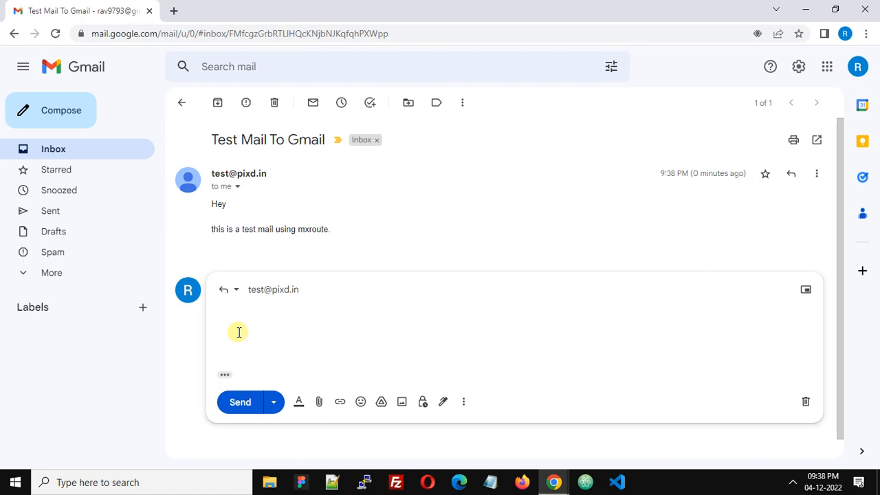
pyautogui.write('il rece')
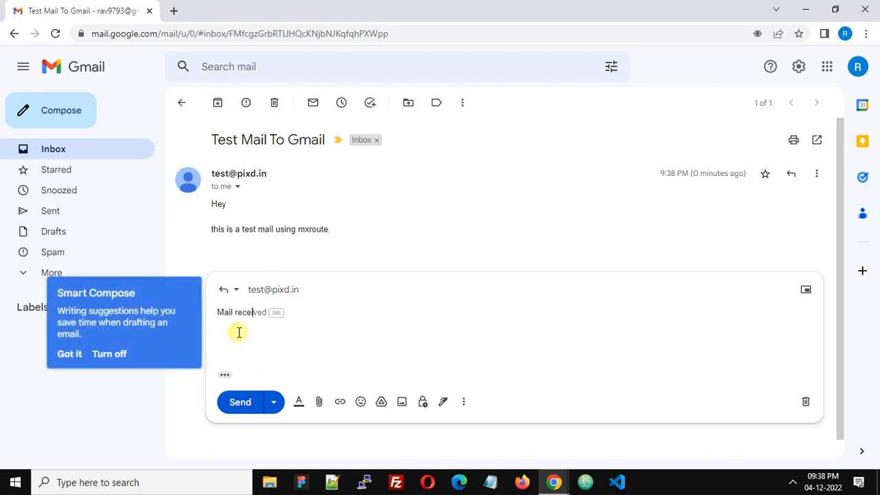
pyautogui.write('ived')
pyautogui.press('Return')
pyautogui.press('Return')
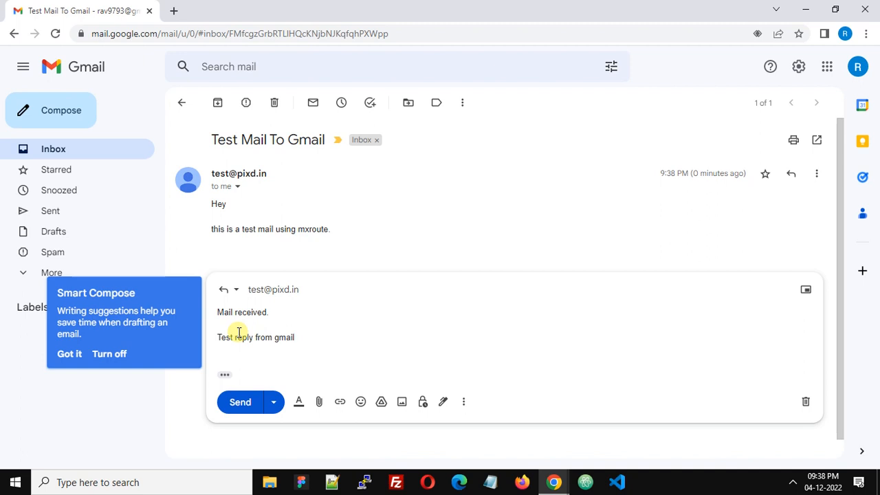
pyautogui.click(231, 405)
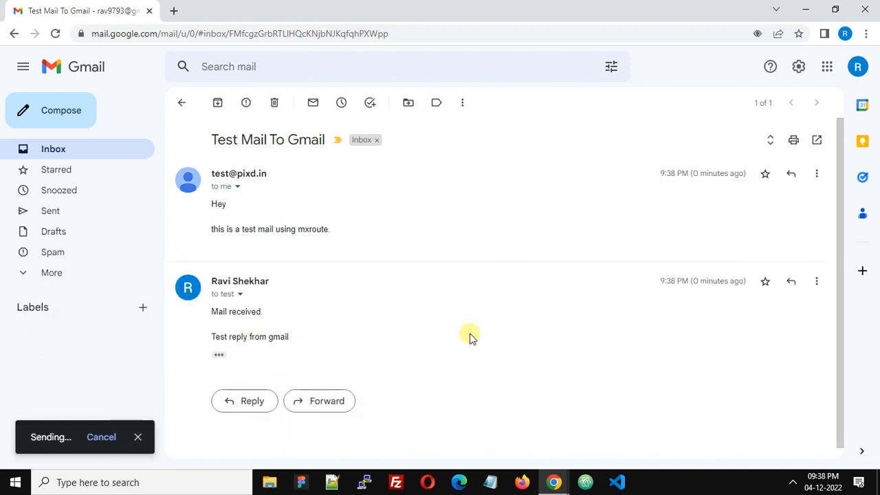
pyautogui.moveTo(555, 481)
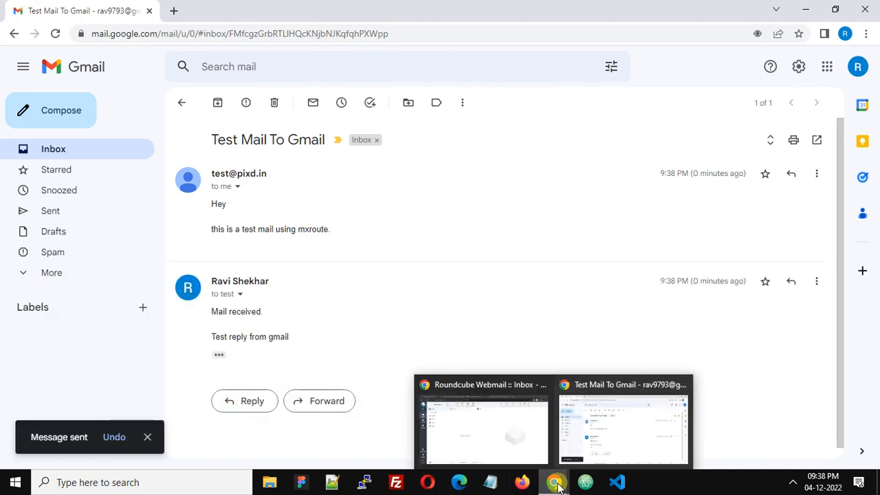
pyautogui.click(495, 447)
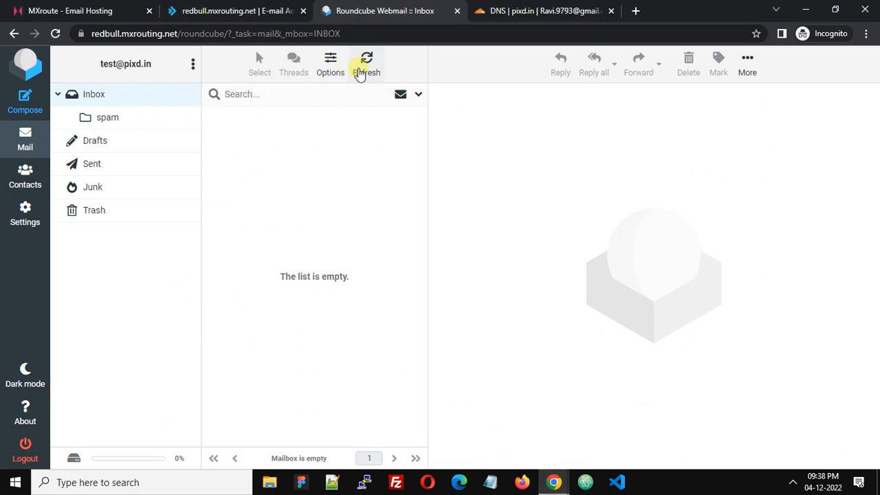
# Step: Refresh the Roundcube inbox, read the 'Re: Test Mail To Gmail' reply, and switch to the MXroute tab
pyautogui.click(362, 69)
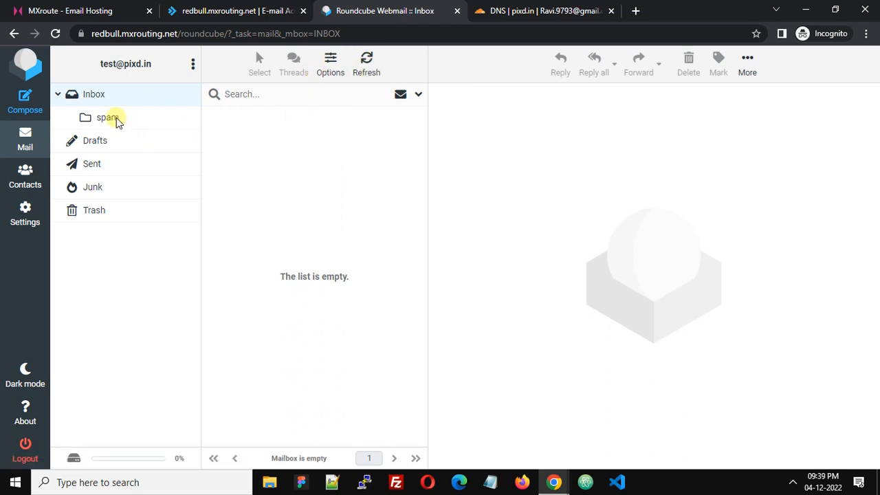
pyautogui.click(98, 96)
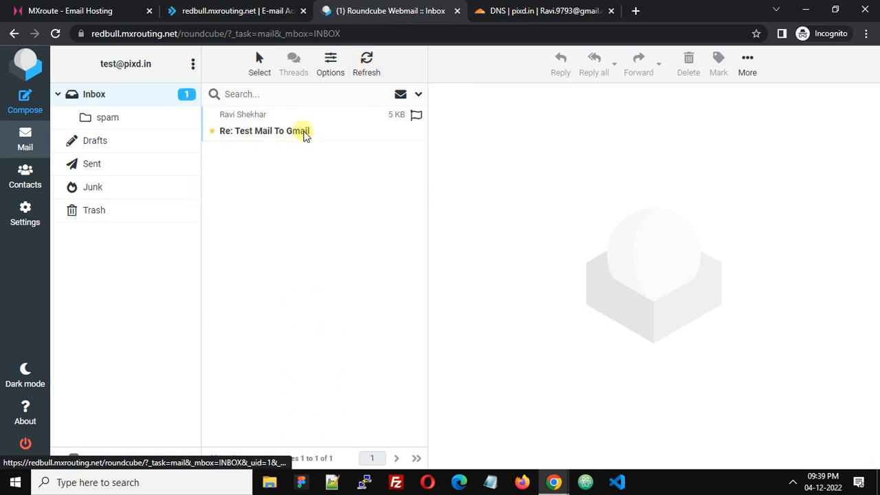
pyautogui.click(305, 135)
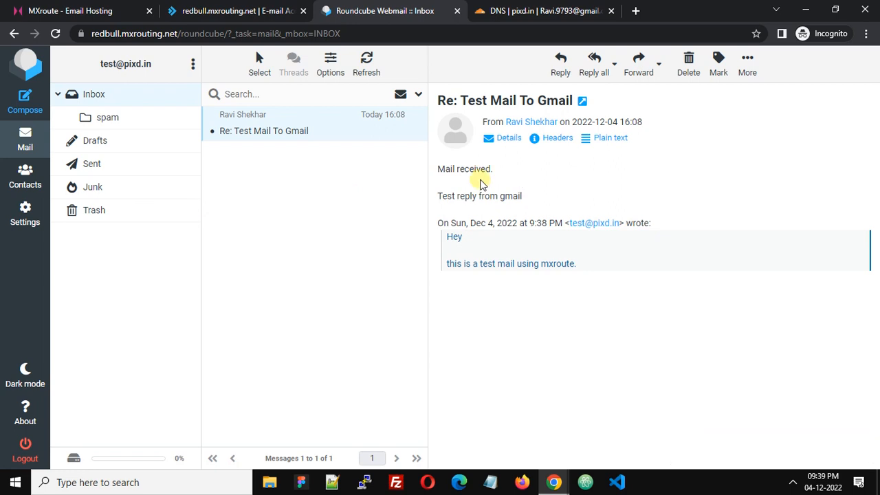
pyautogui.click(86, 11)
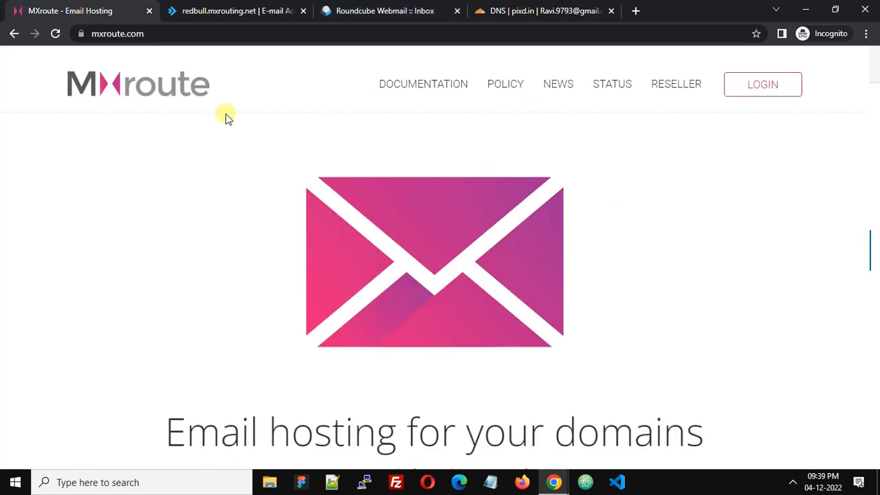